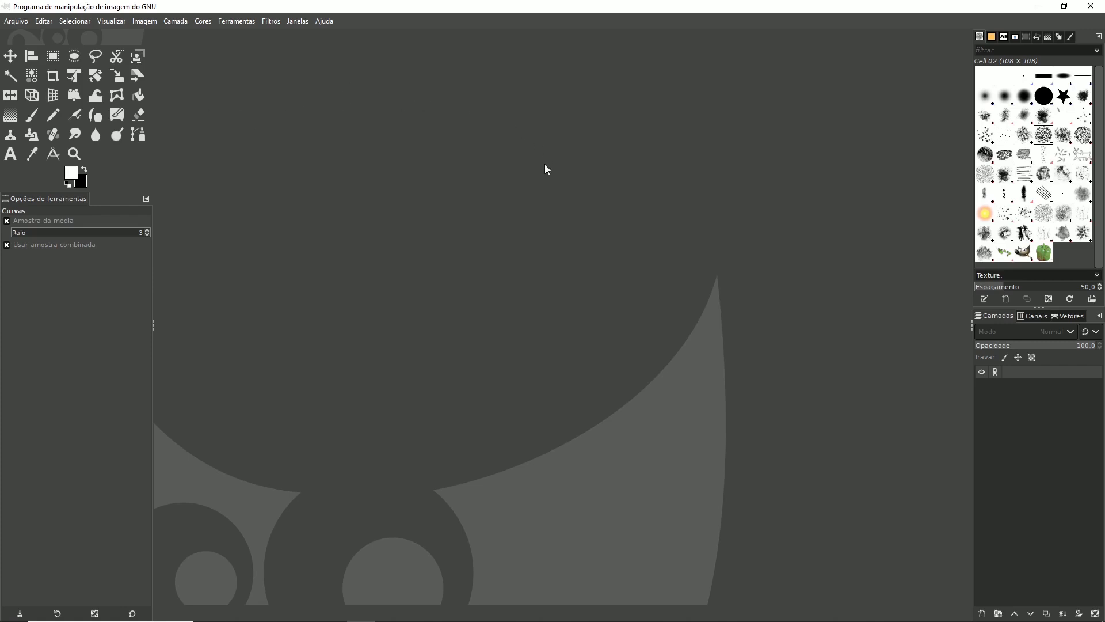
Create a new 1920 x 1080 px image with a resolution of 72 pixels/in, filled with transparency
left_click(25, 24)
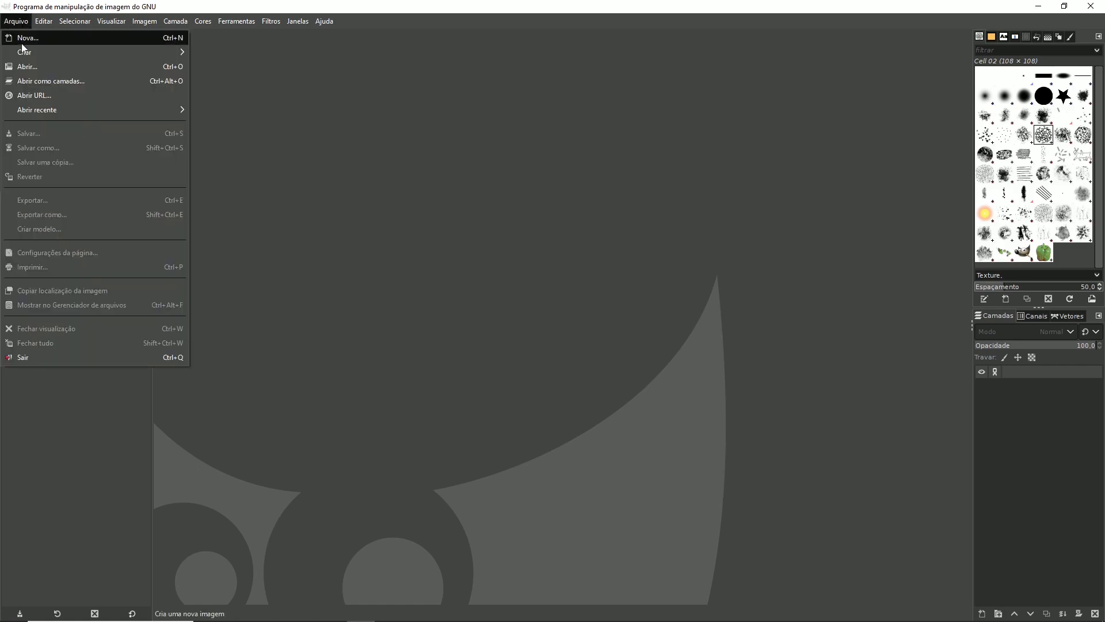
left_click(26, 38)
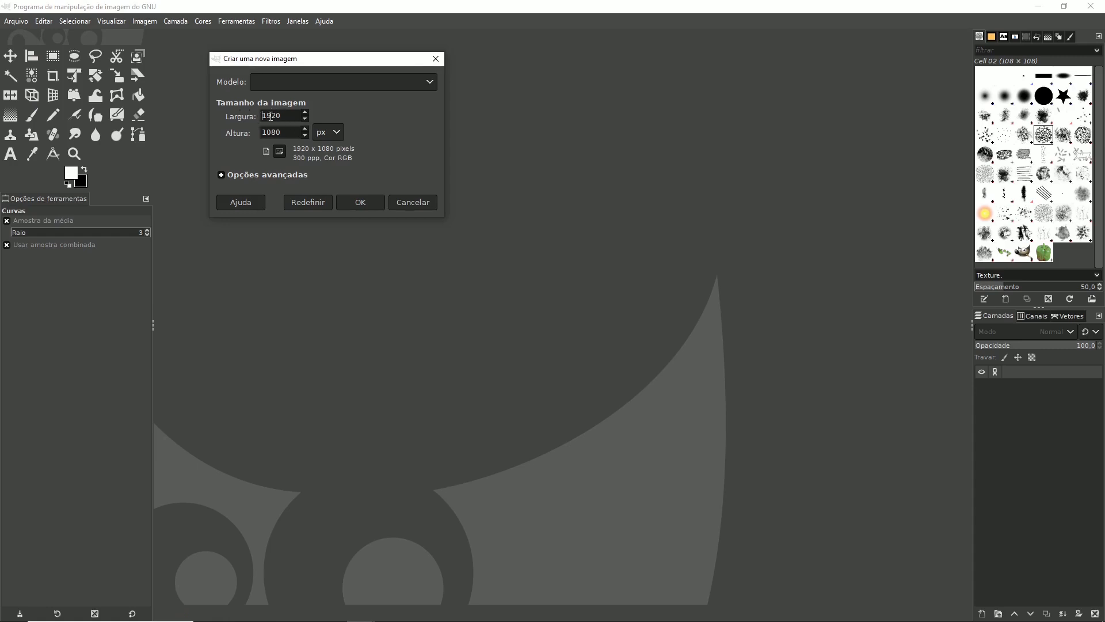
left_click(259, 177)
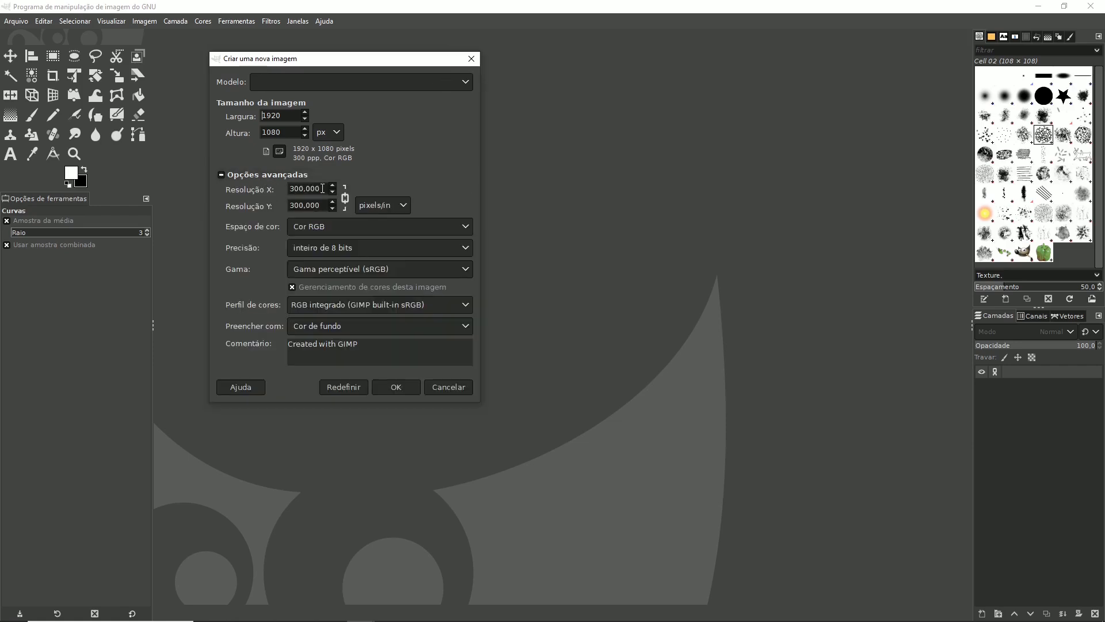
left_click_drag(322, 189, 291, 189)
type("72")
key("Return")
left_click(314, 326)
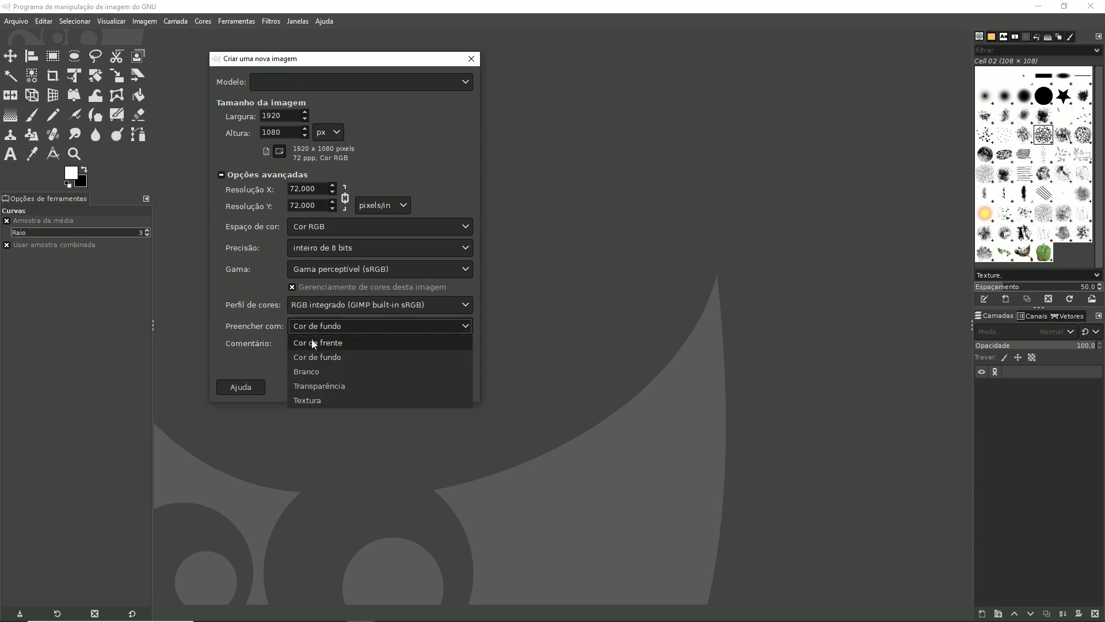
left_click(311, 390)
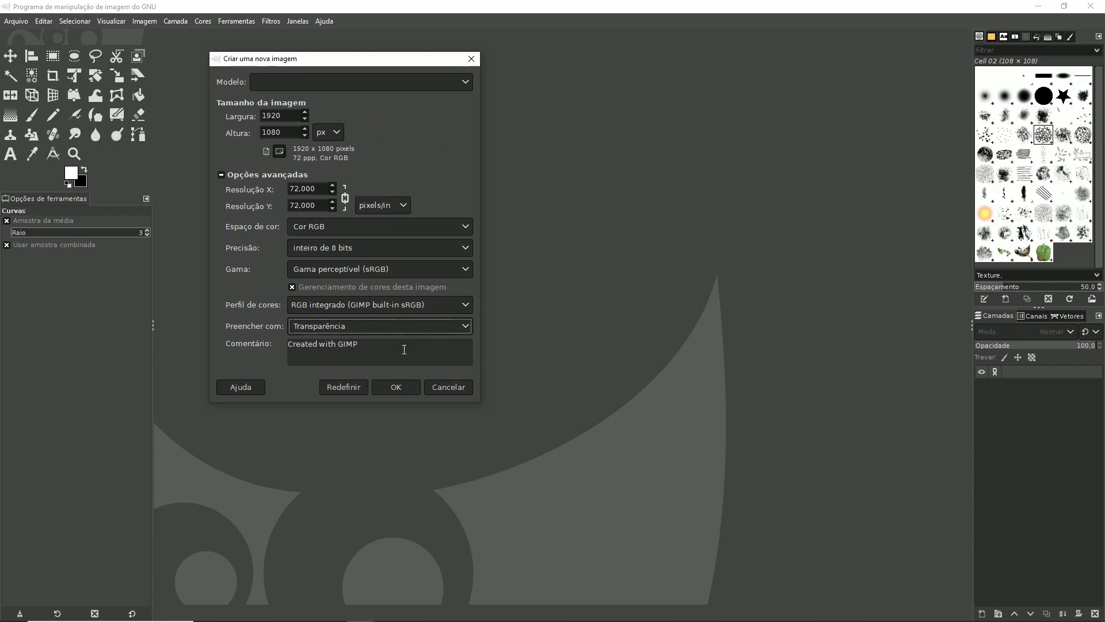
left_click(389, 386)
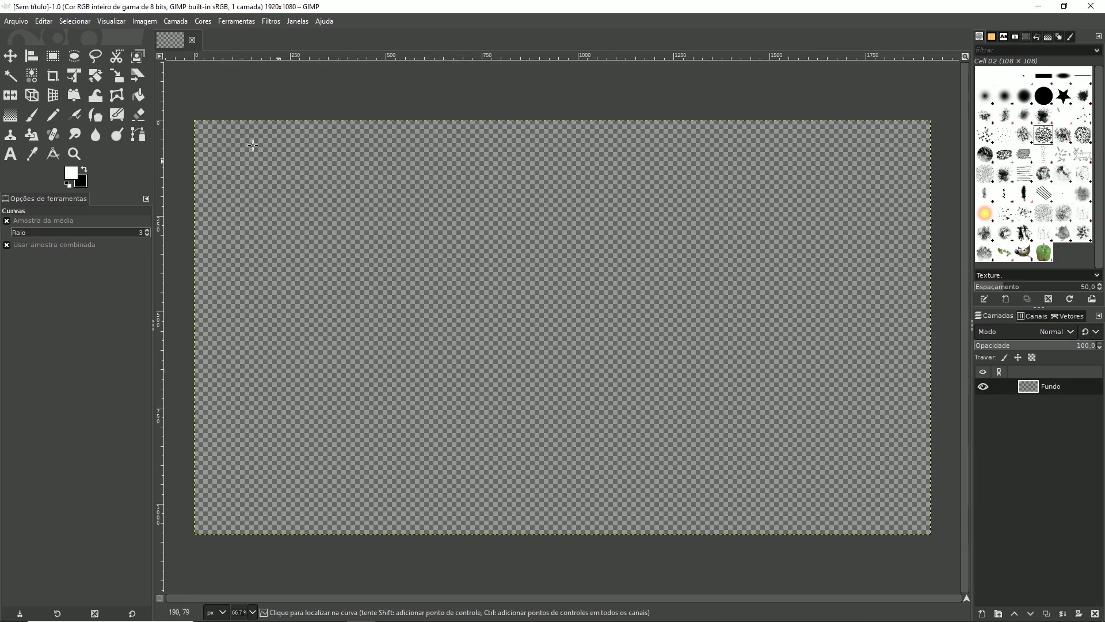
Set the foreground colour to red ff0000 and swap it into the background colour
left_click(75, 176)
left_click_drag(477, 142, 509, 84)
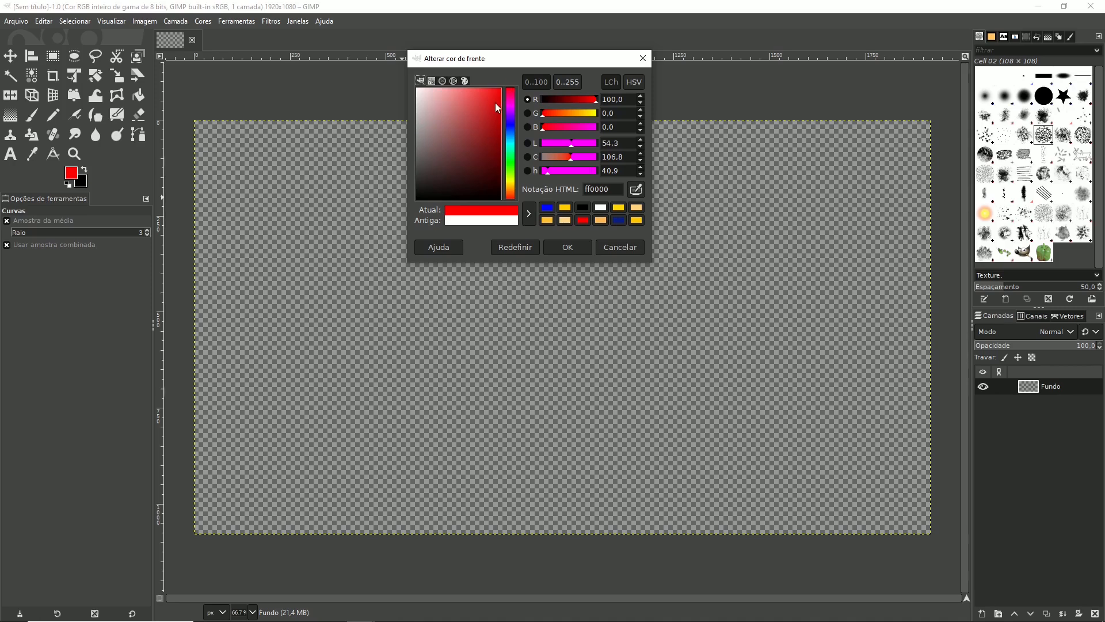
left_click(554, 247)
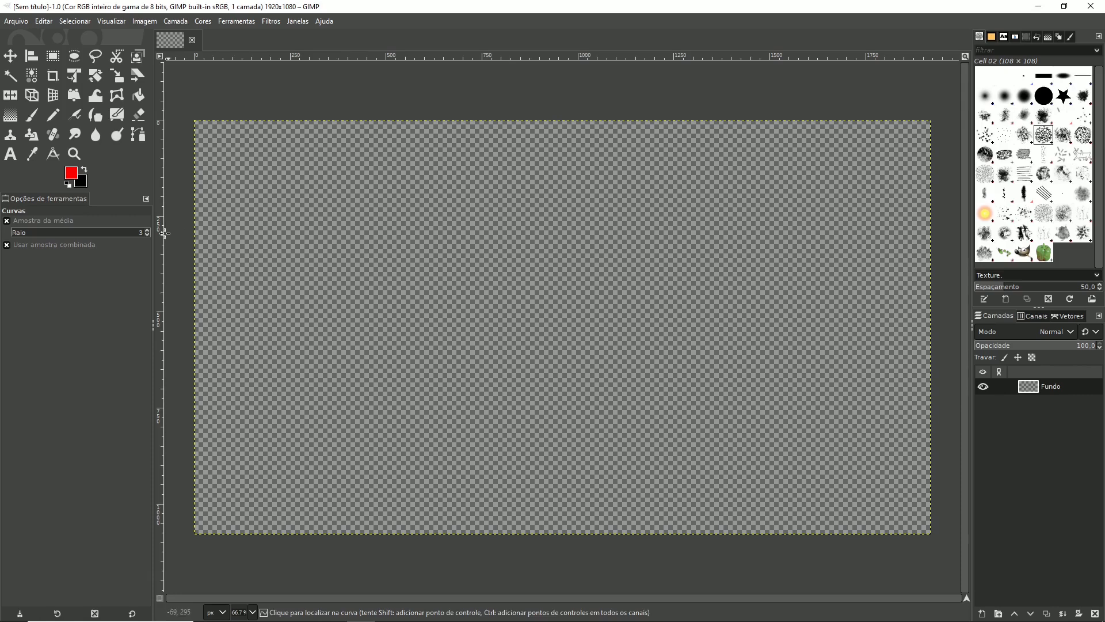
left_click(85, 170)
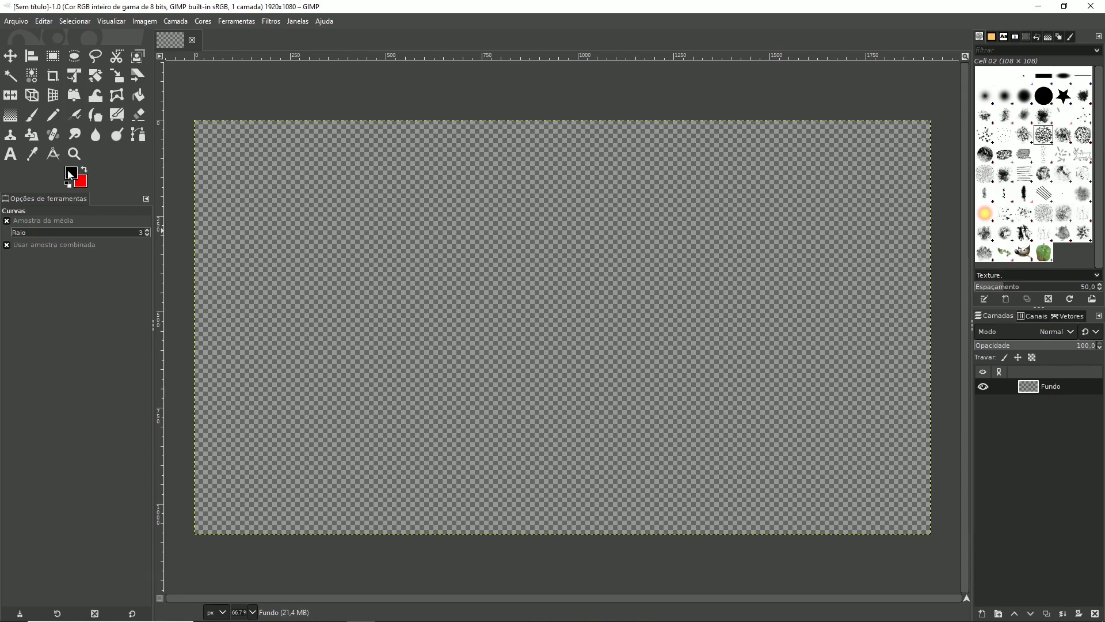
Set the foreground colour to orange ff8500 and fill the canvas with the red background colour
left_click(73, 175)
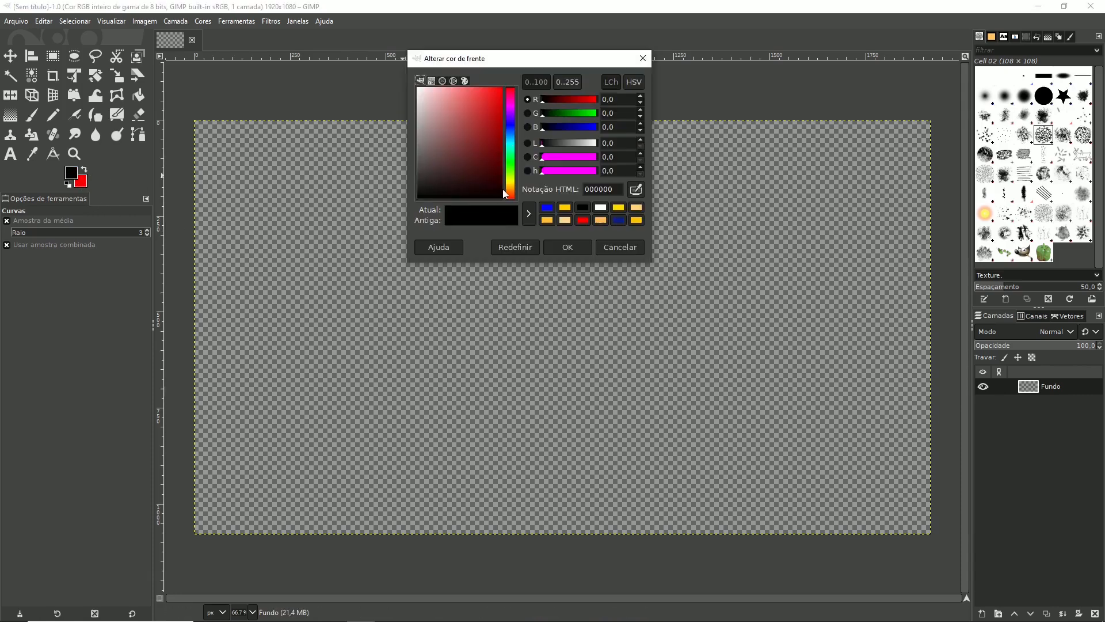
left_click(509, 190)
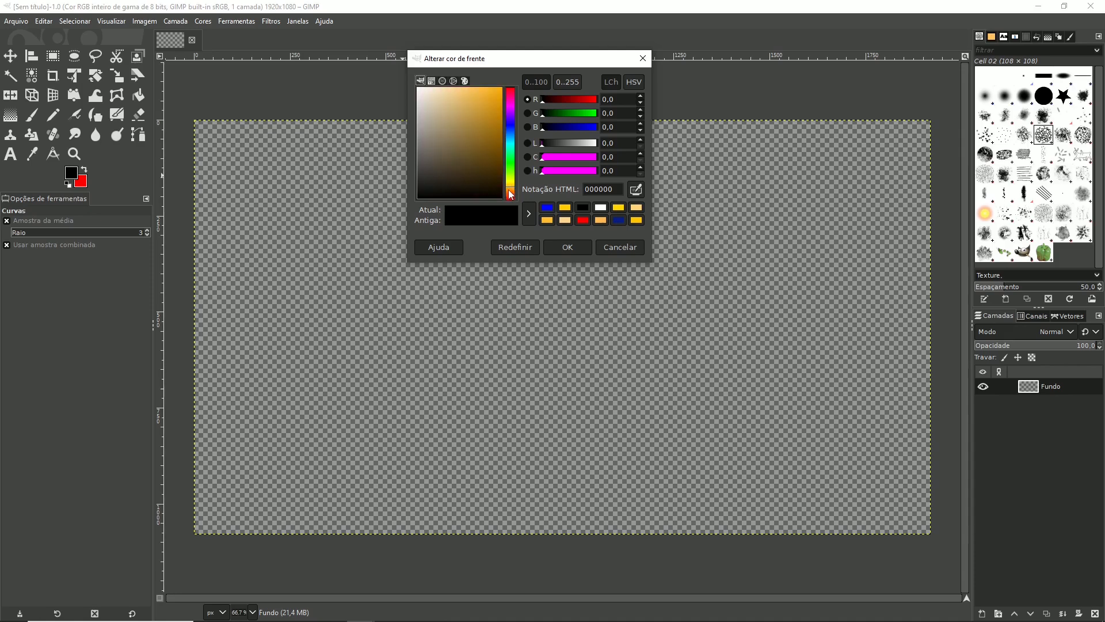
left_click_drag(509, 191, 509, 192)
left_click_drag(483, 152, 524, 61)
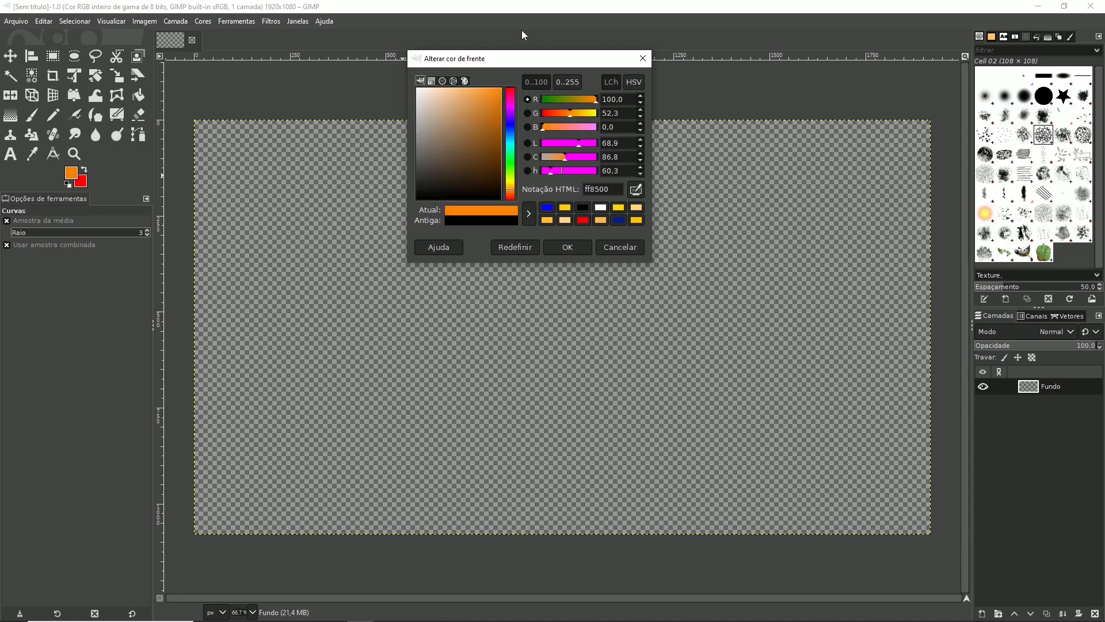
left_click(570, 249)
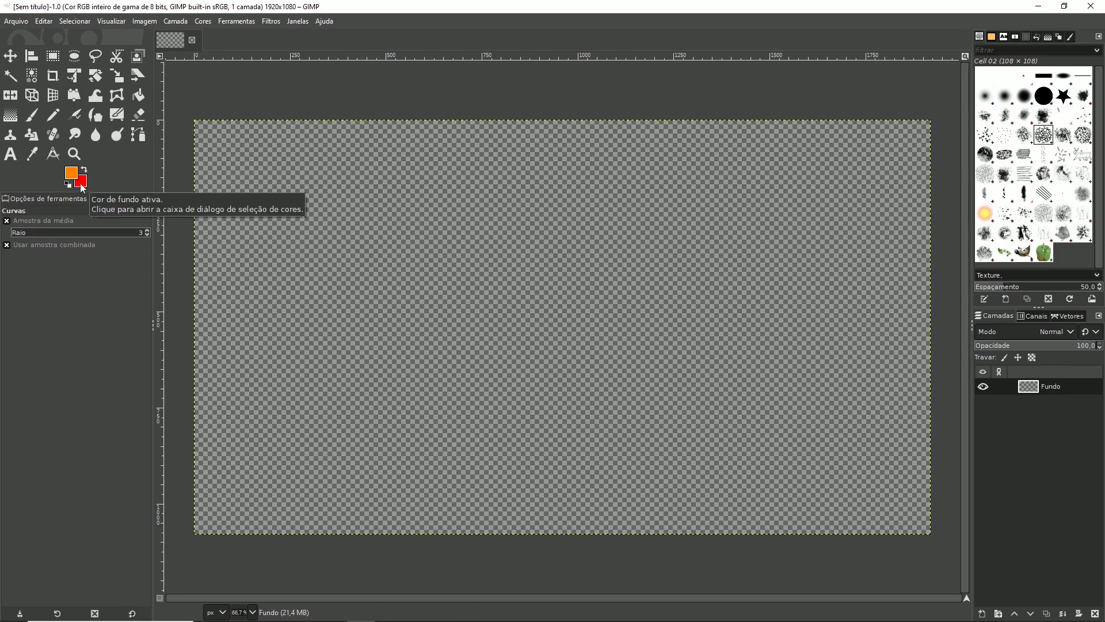
left_click_drag(82, 187, 439, 201)
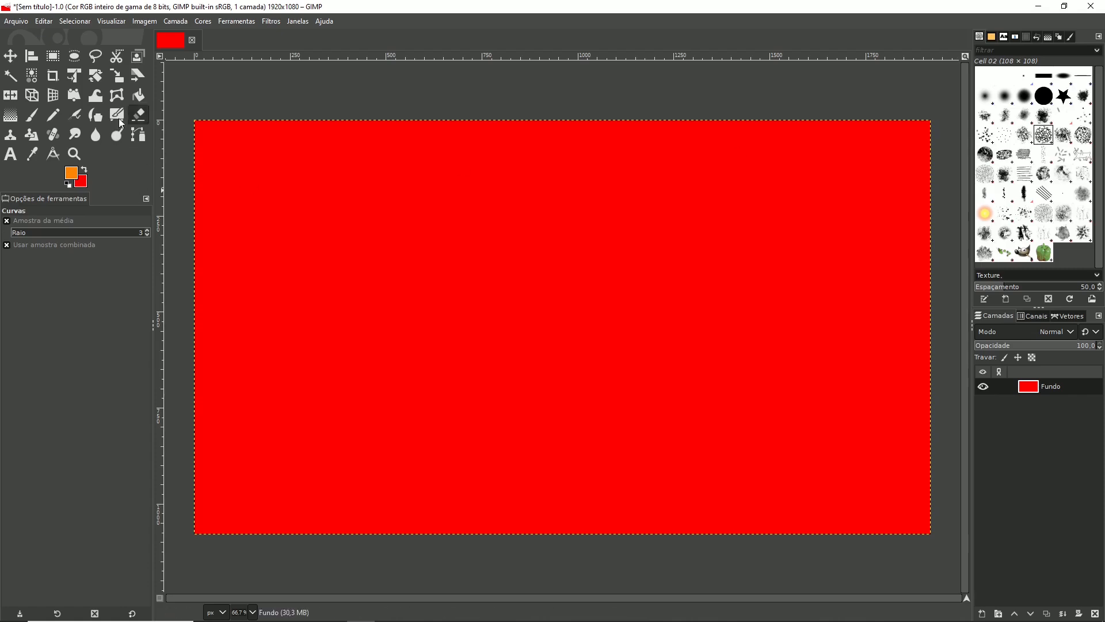
Stamp the orange Cell 02 brush at size 289 in five spots, mostly across the left half and centre of the canvas
left_click(32, 115)
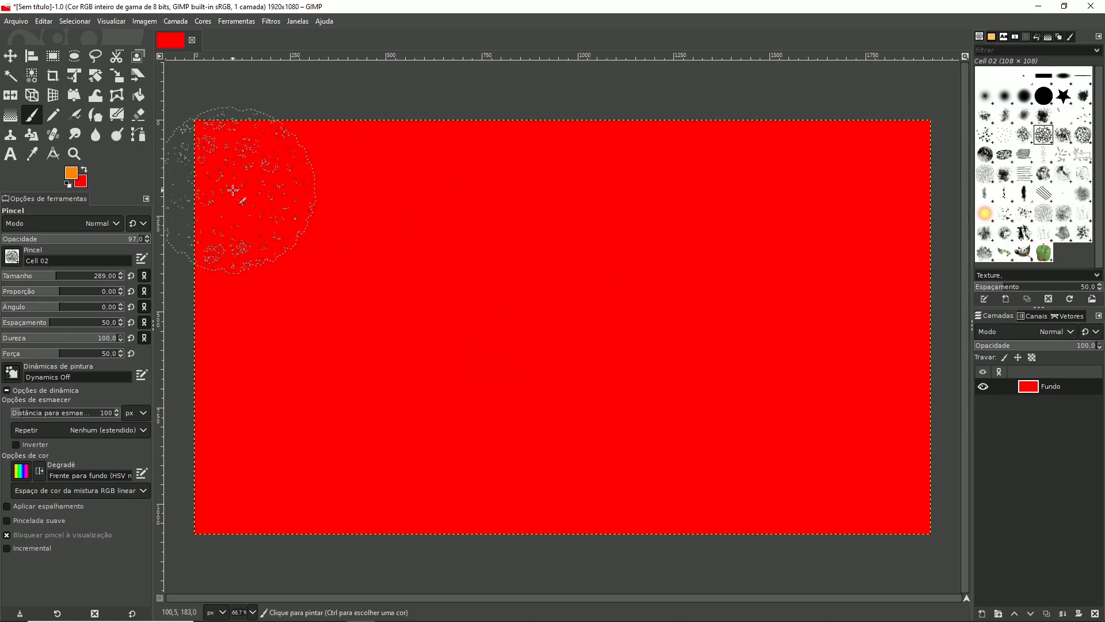
left_click(292, 210)
left_click(328, 374)
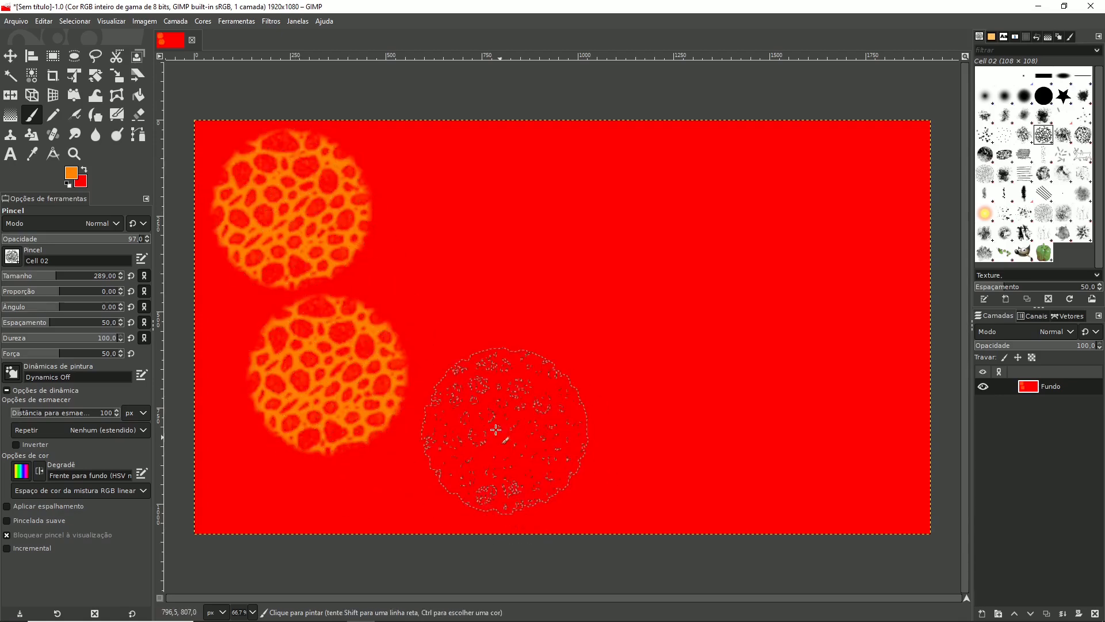
left_click(484, 449)
left_click(470, 294)
left_click(686, 299)
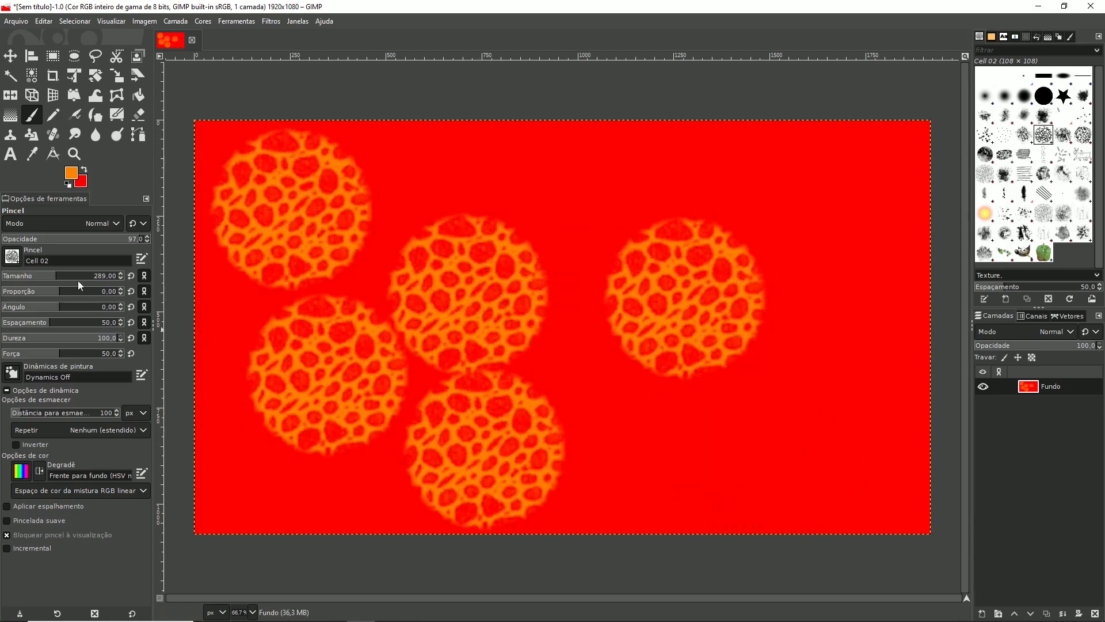
Enlarge the brush to size 436 and stamp the cell texture four times over the centre and right half of the canvas
left_click_drag(78, 280, 92, 281)
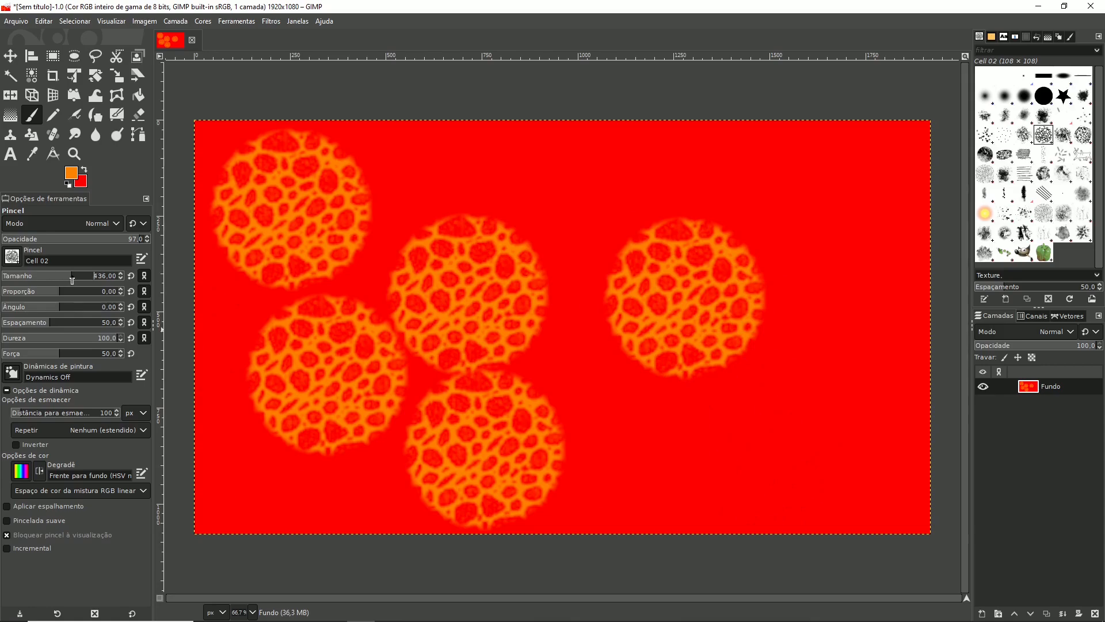
left_click(518, 222)
left_click(633, 436)
left_click(822, 433)
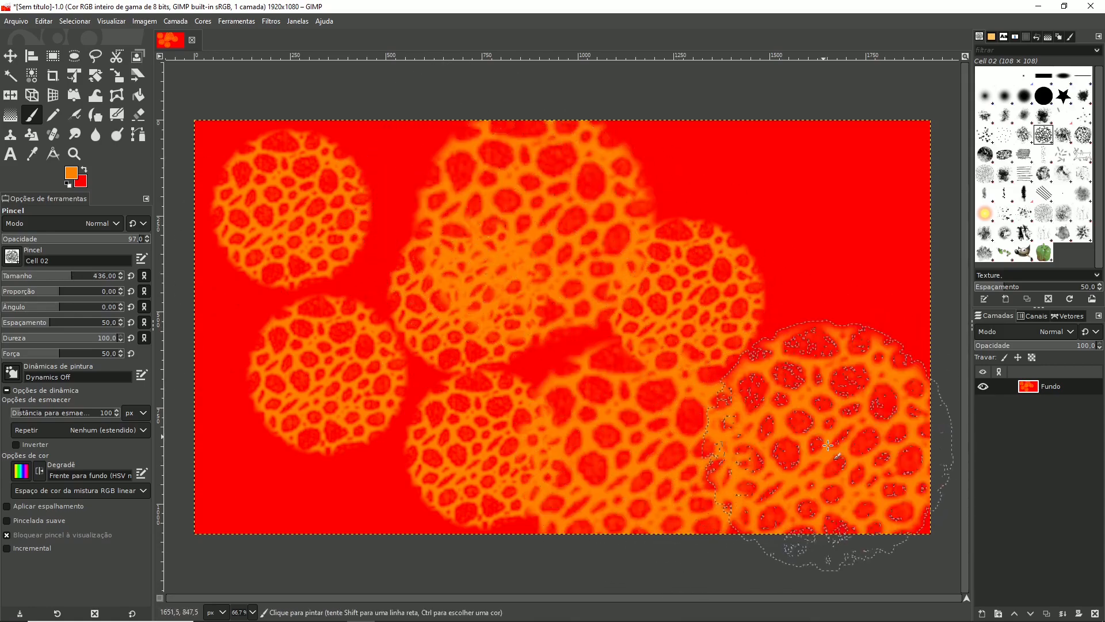
left_click(804, 216)
Reduce the brush to size 279 and stamp more cell texture over the remaining red gaps across the canvas
left_click_drag(83, 277, 56, 277)
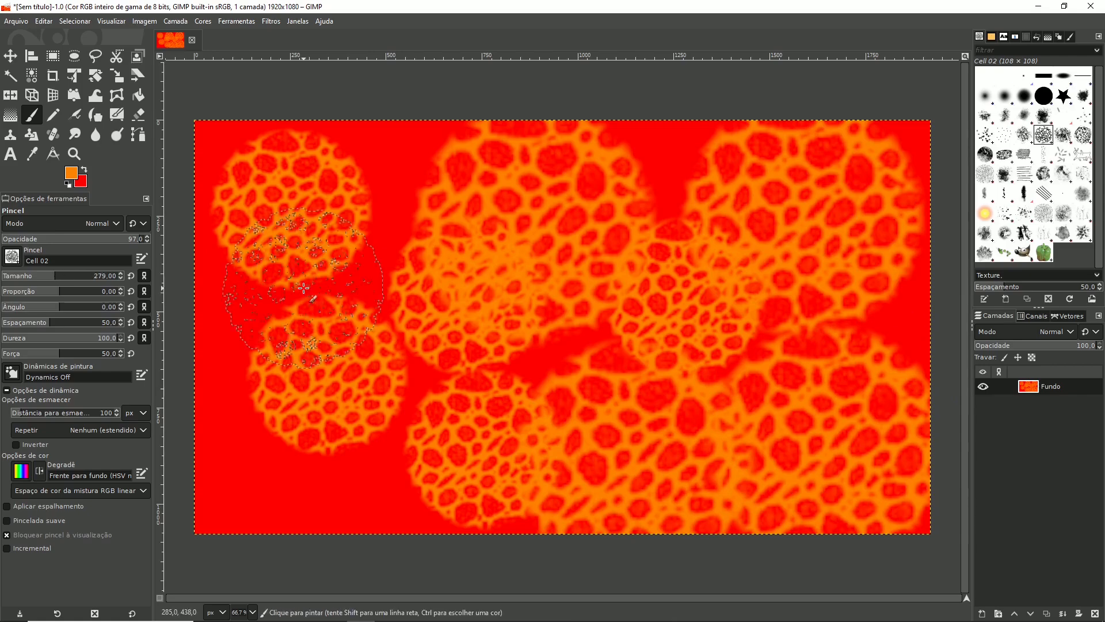
left_click(381, 255)
left_click(242, 375)
left_click(235, 199)
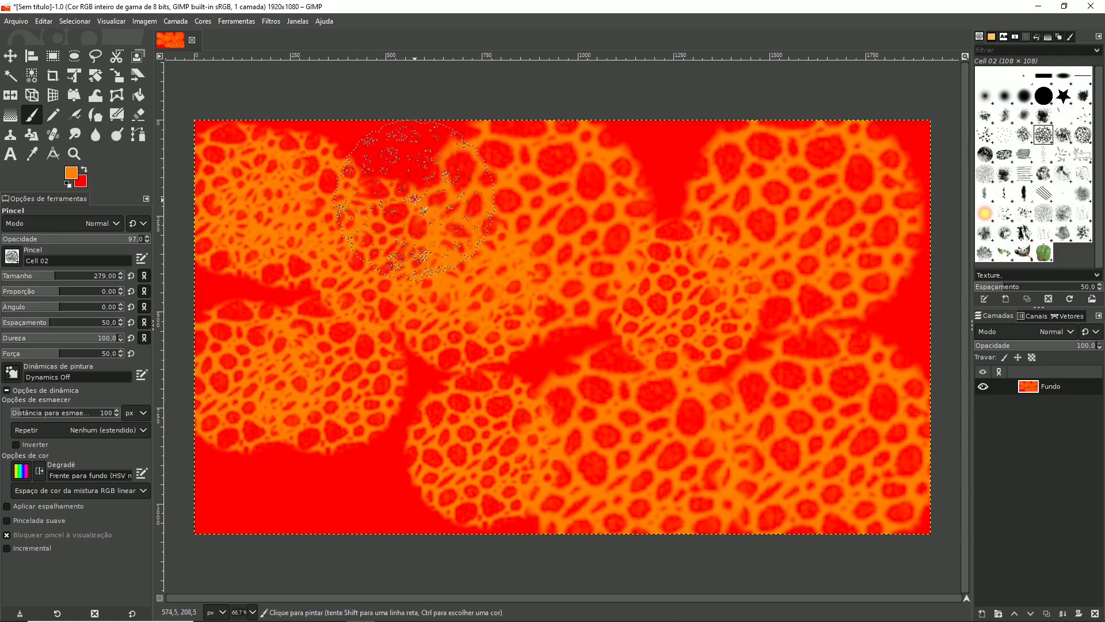
left_click(423, 199)
left_click(625, 186)
left_click(285, 476)
left_click(396, 470)
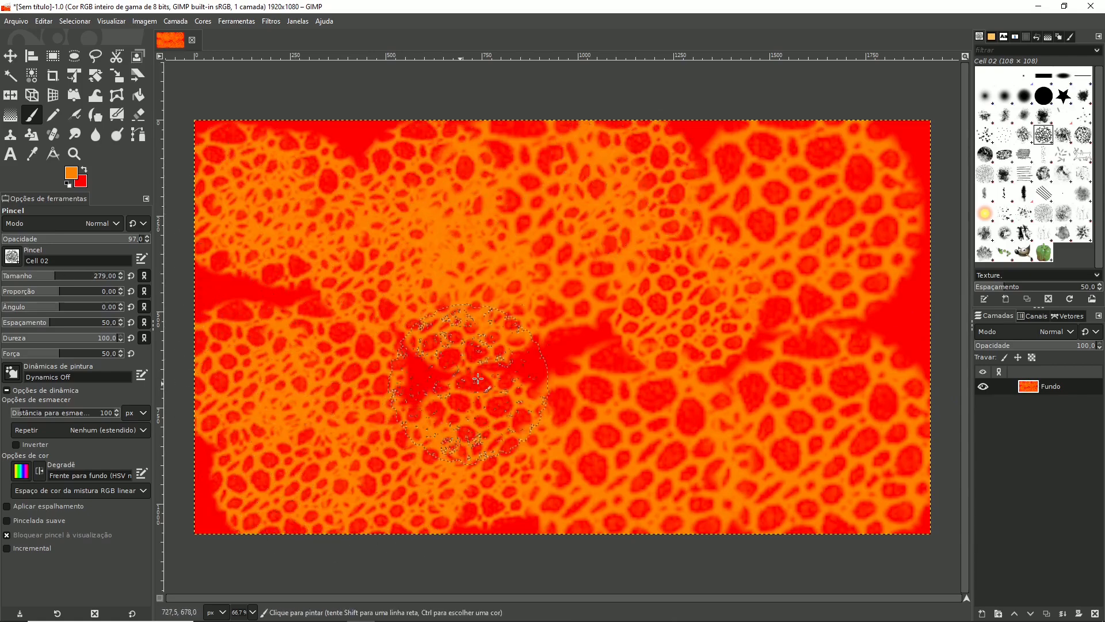
left_click(547, 368)
left_click(900, 359)
left_click(902, 176)
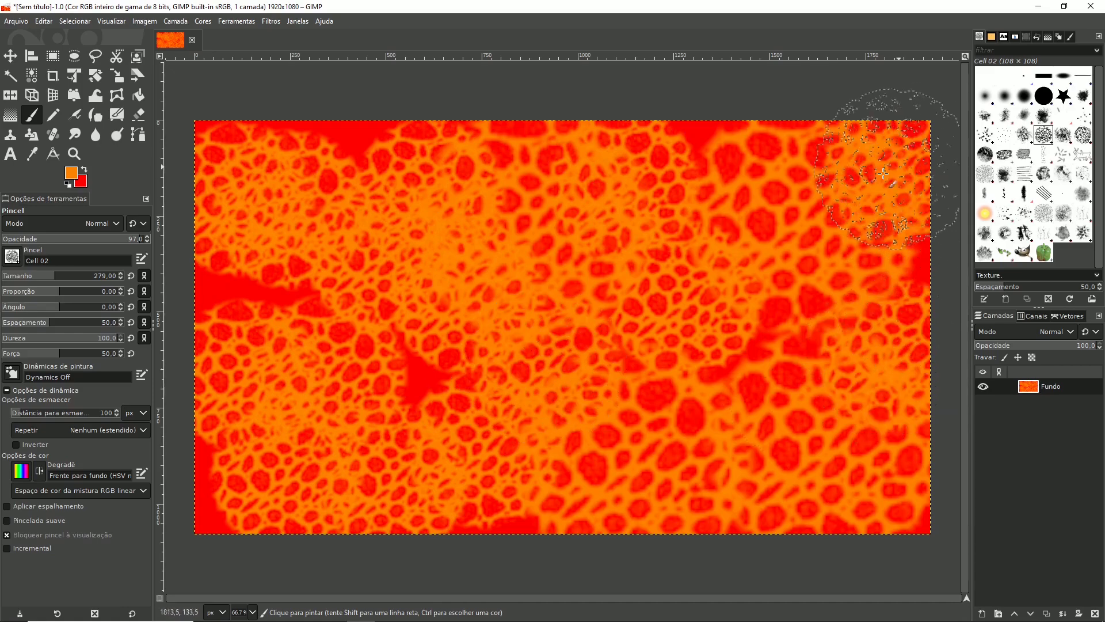
left_click(282, 299)
left_click(342, 159)
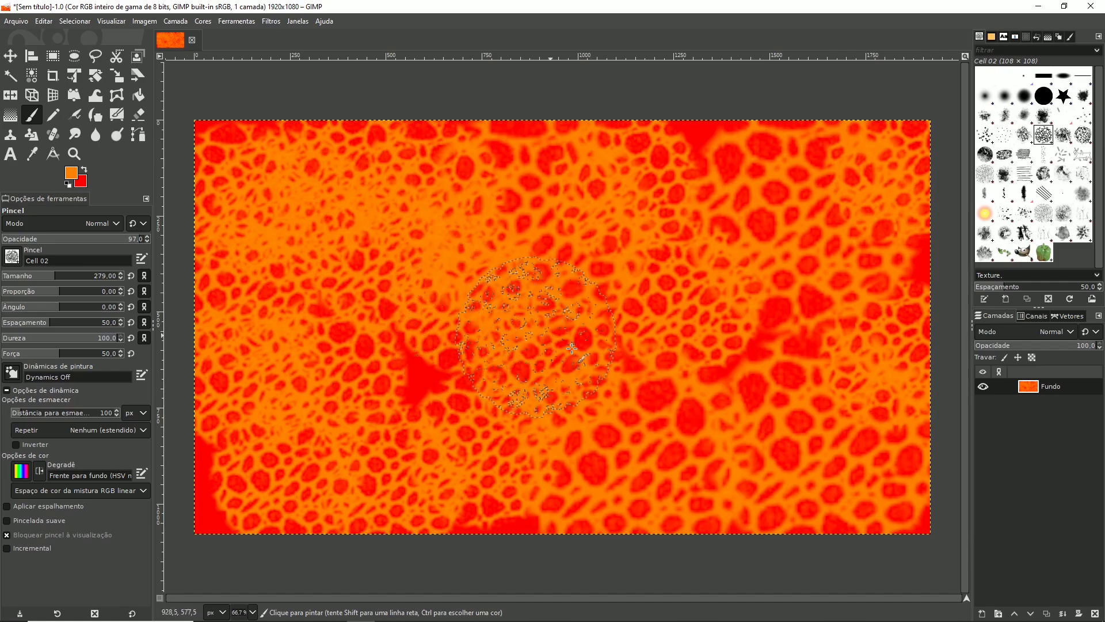
Apply a Gaussian blur to the painted layer with Size X and Size Y set to 12
left_click(12, 56)
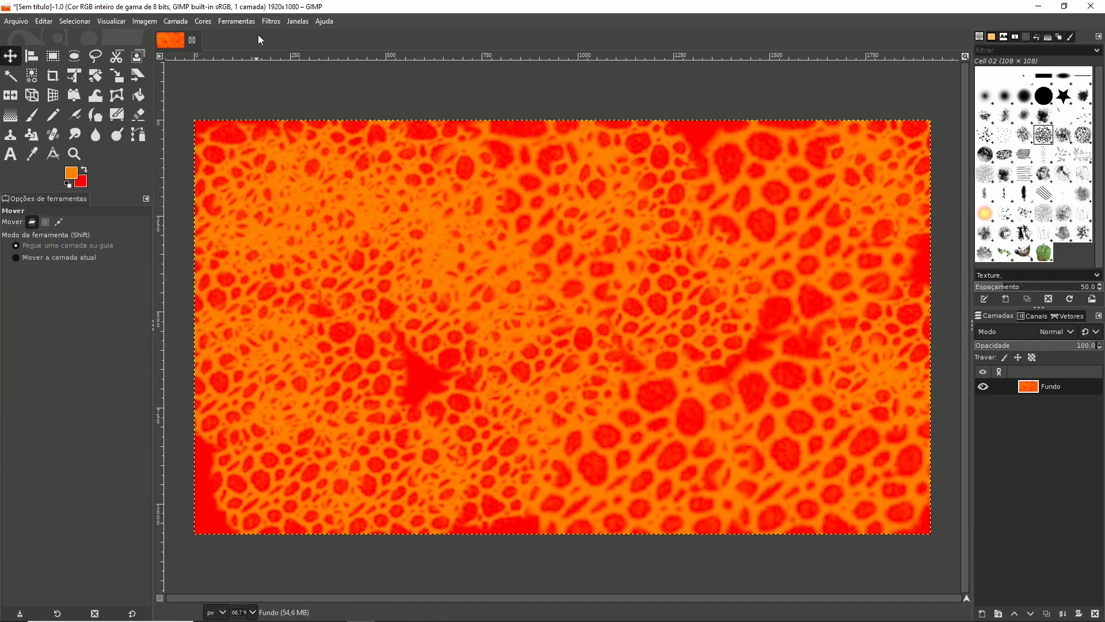
left_click(266, 21)
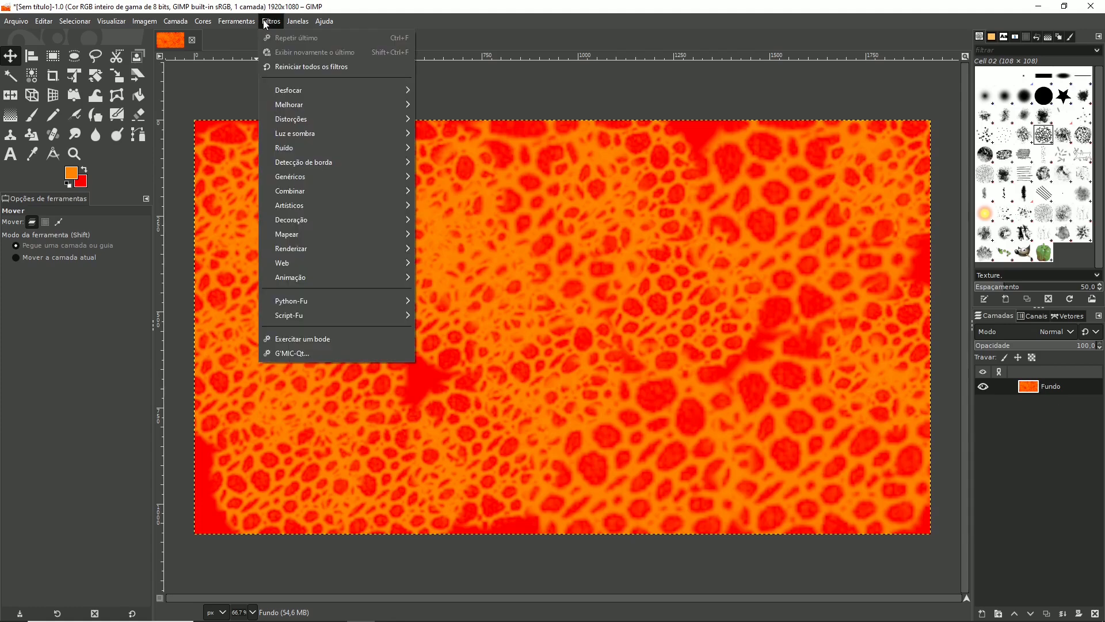
mouse_move(302, 91)
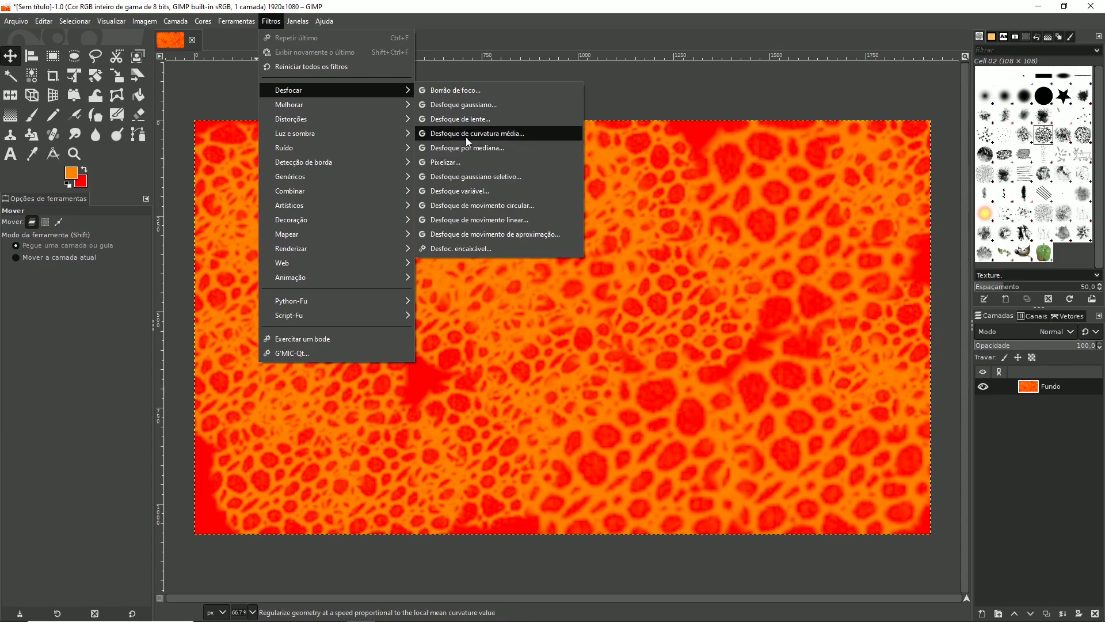
left_click(469, 109)
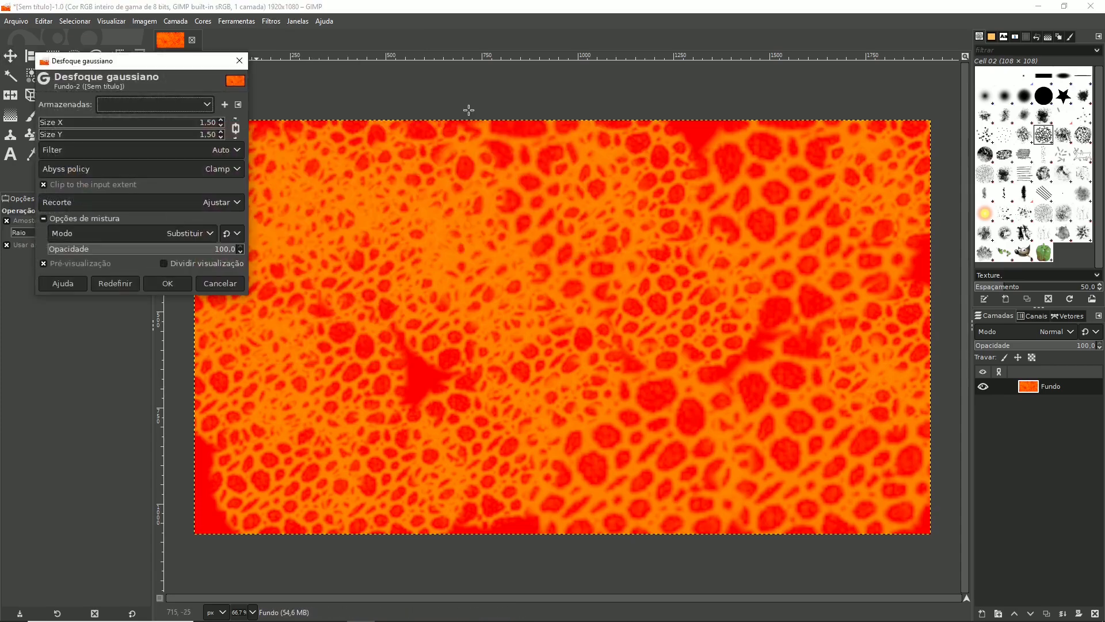
left_click_drag(51, 122, 214, 125)
key("Delete")
key("Delete")
key("Delete")
key("Delete")
key("Delete")
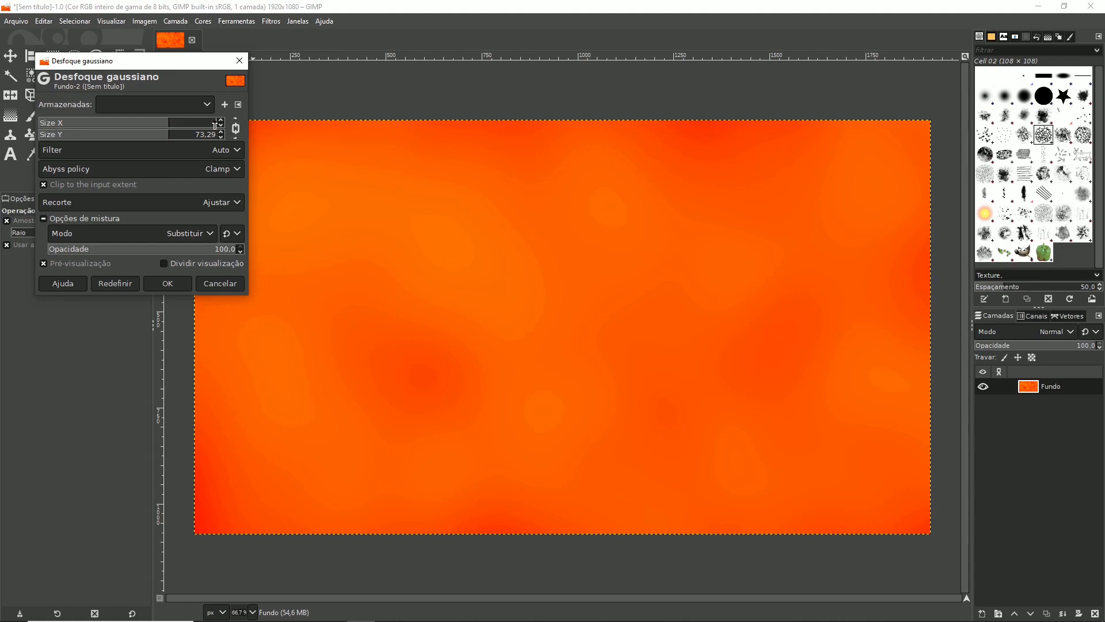
type("12")
key("Return")
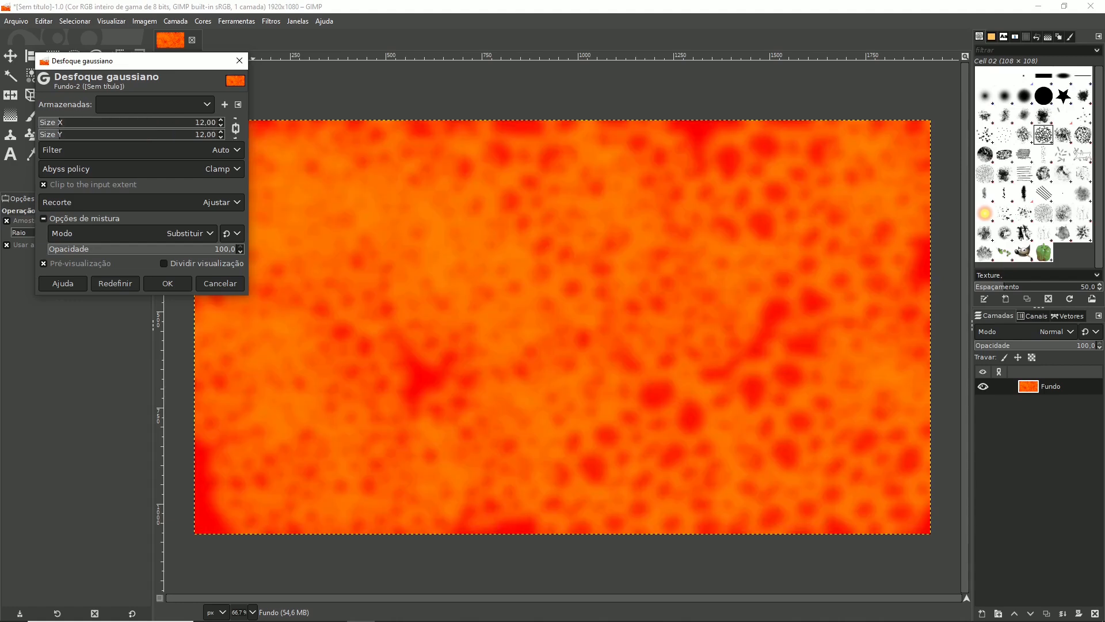
left_click(170, 284)
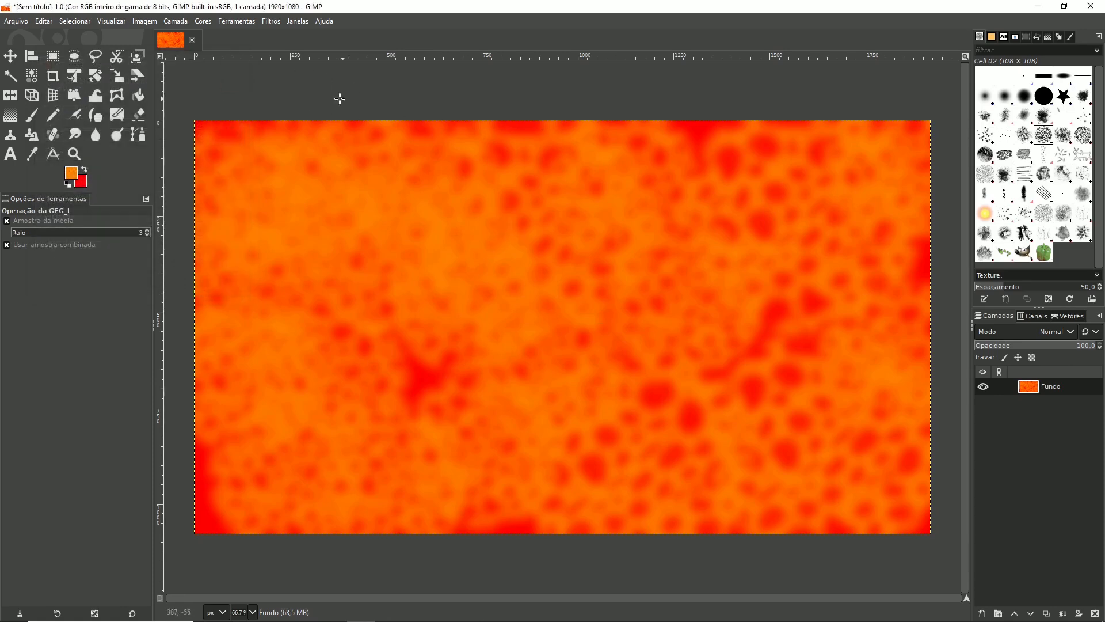
Apply a whirl and pinch distortion to the layer with Whirl 678.1, Pinch 0.413 and Radius 2.000
left_click(271, 21)
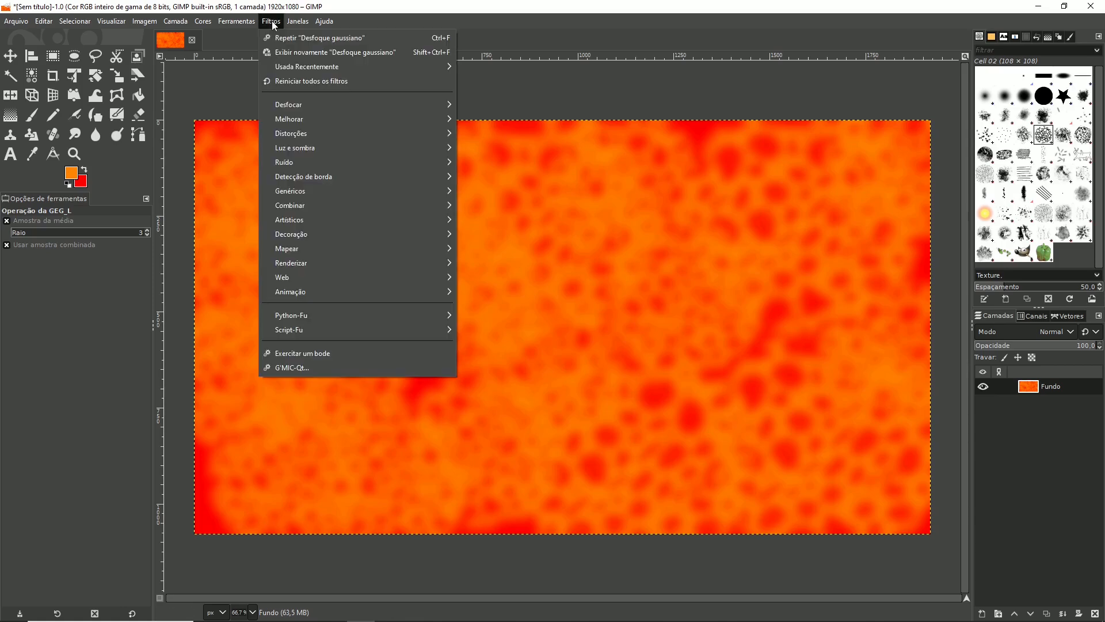
mouse_move(297, 129)
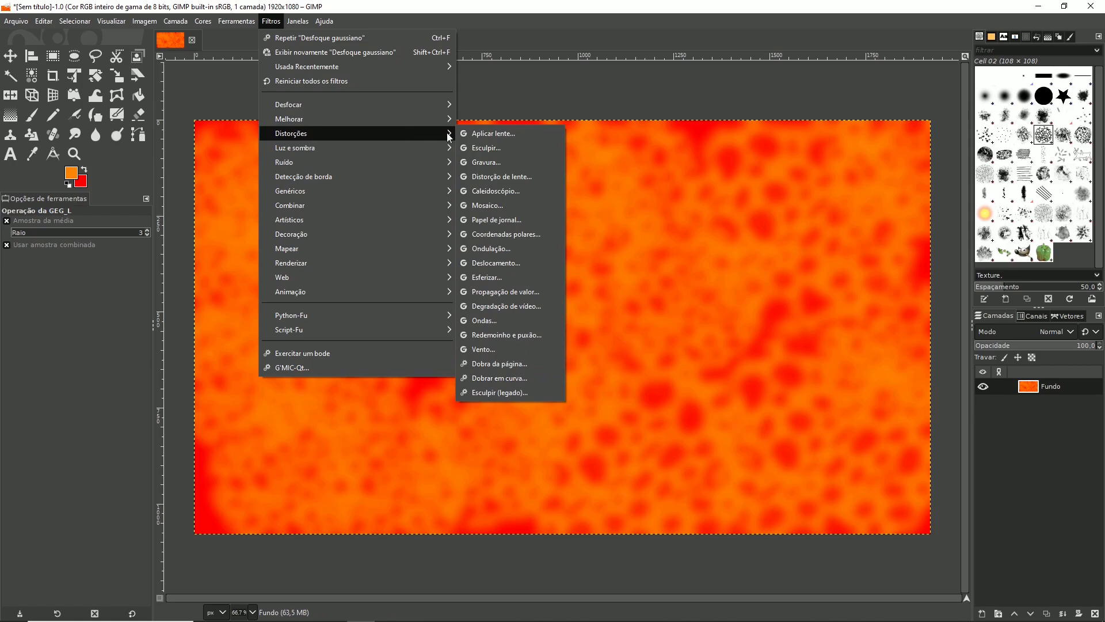
left_click(508, 337)
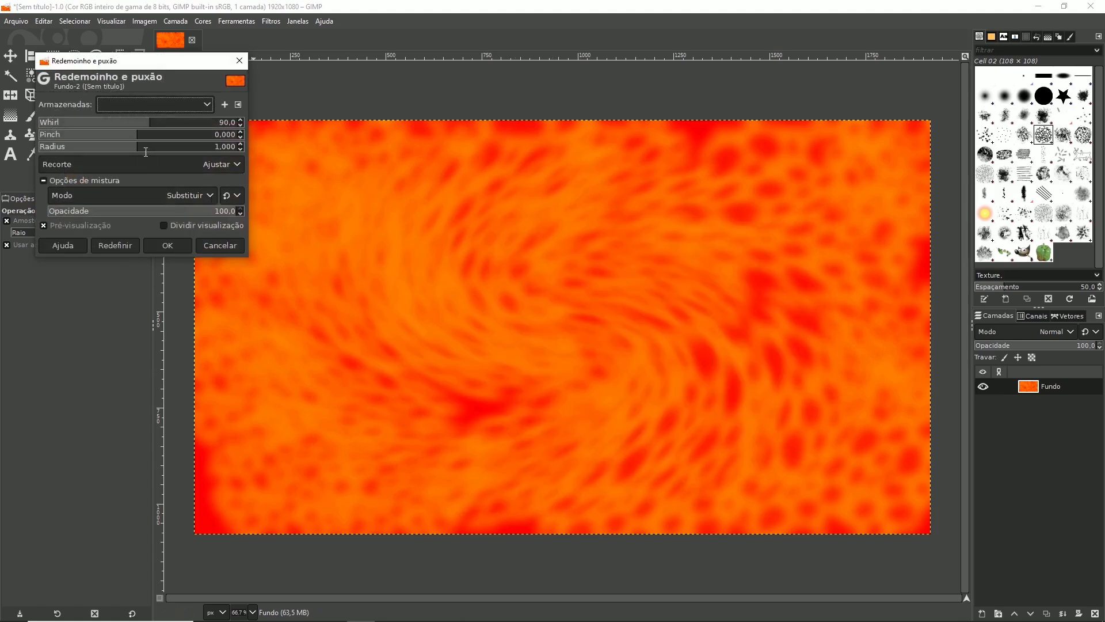
left_click_drag(133, 148, 268, 155)
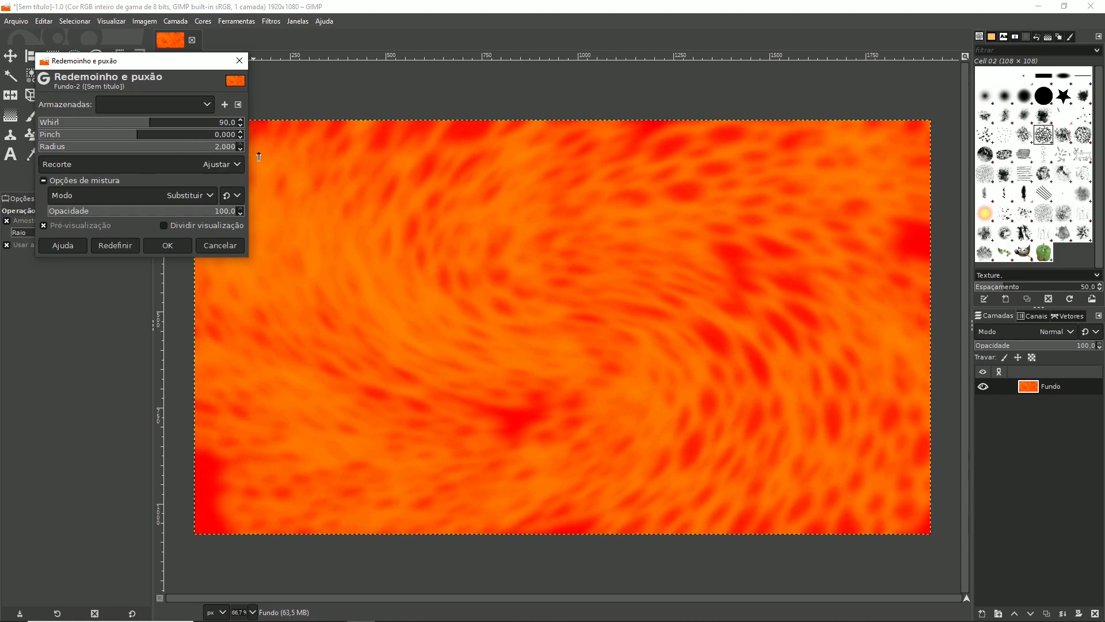
left_click_drag(144, 126, 231, 128)
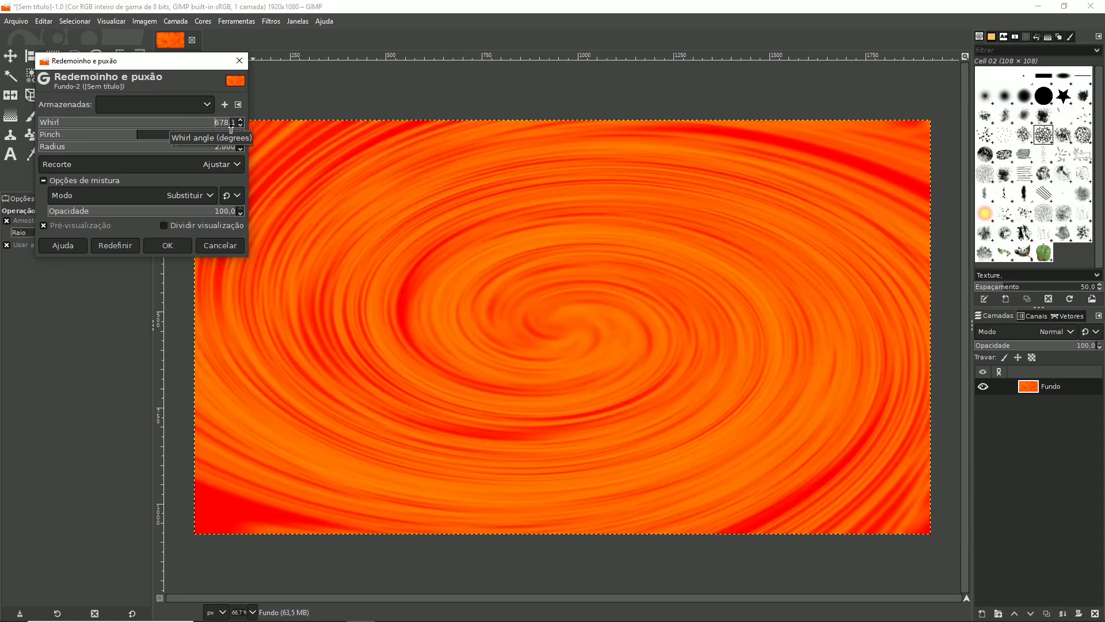
left_click_drag(152, 136, 178, 144)
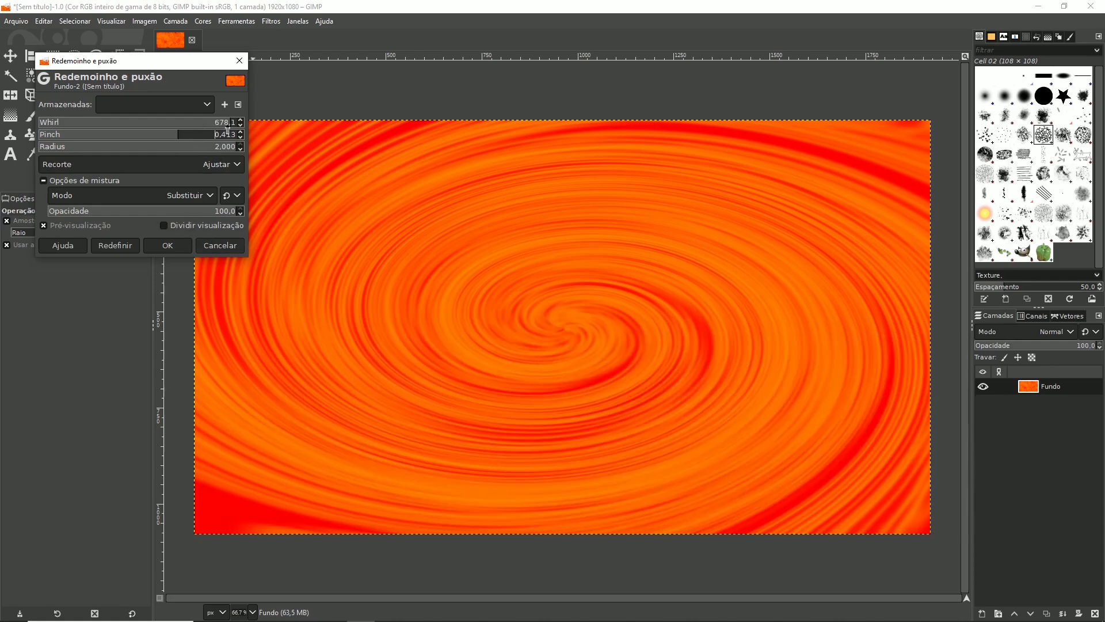
left_click(167, 246)
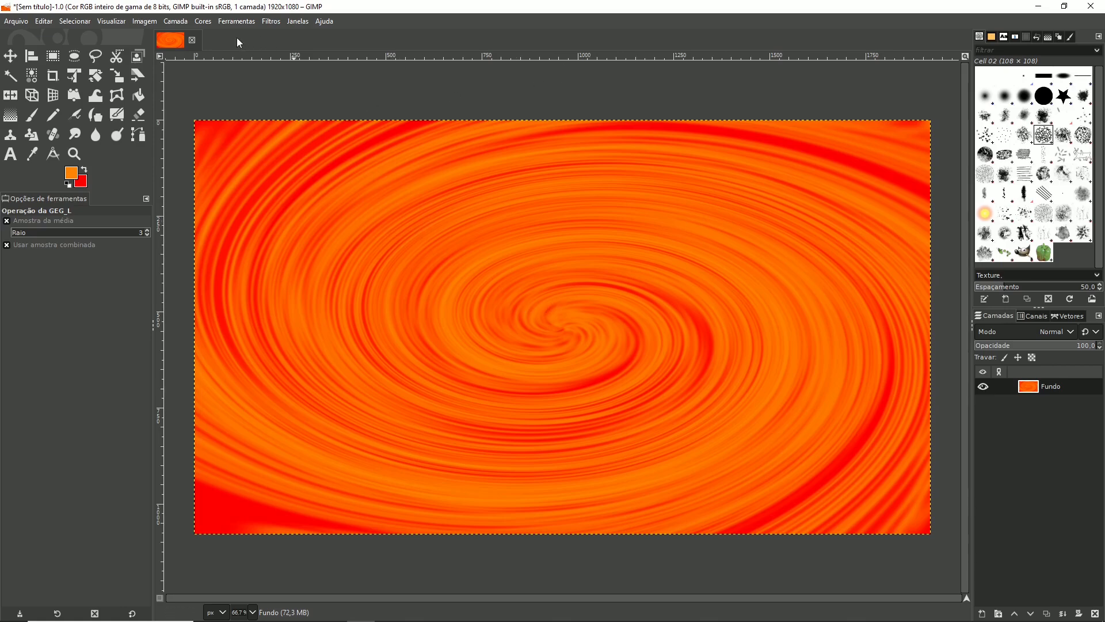
Soften the whirled spiral with a Gaussian blur, setting the linked Size X and Size Y to 5.39
left_click(270, 22)
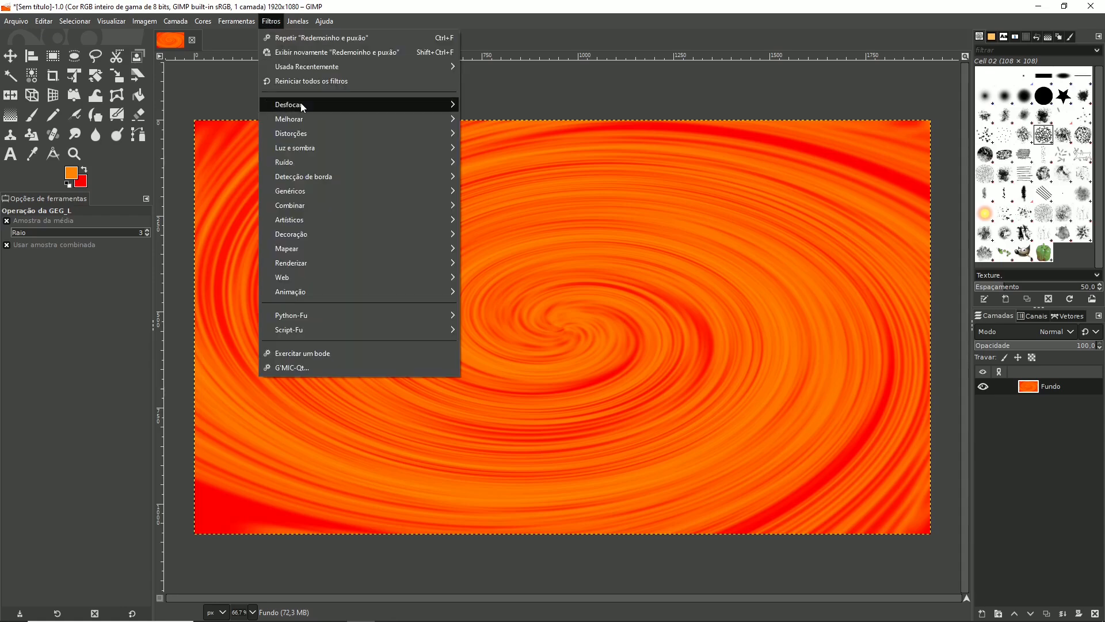
mouse_move(310, 105)
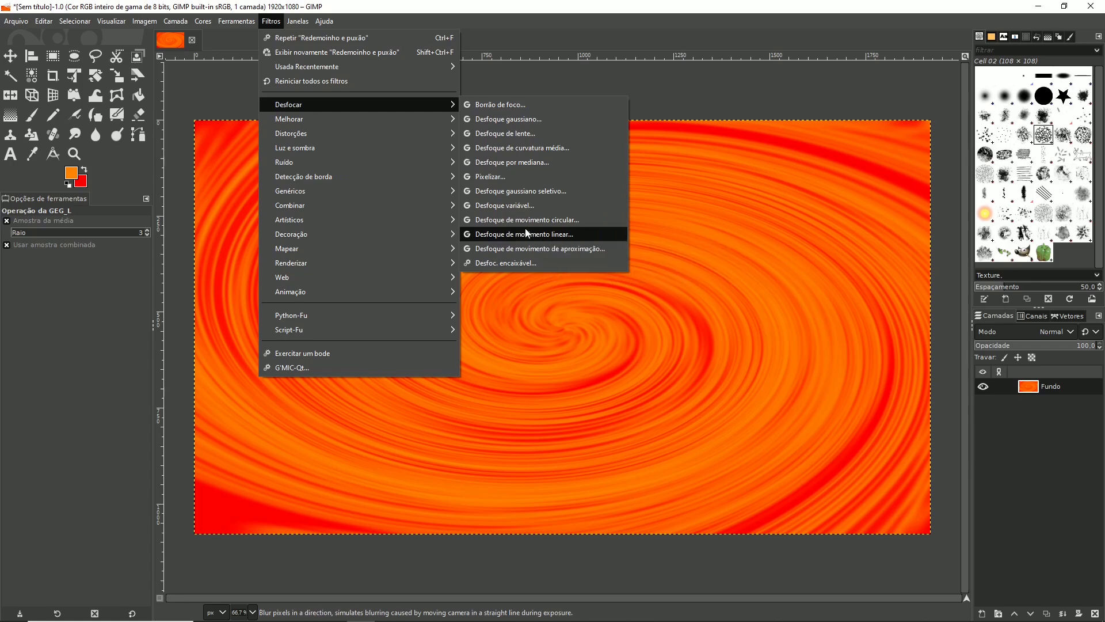
left_click(516, 121)
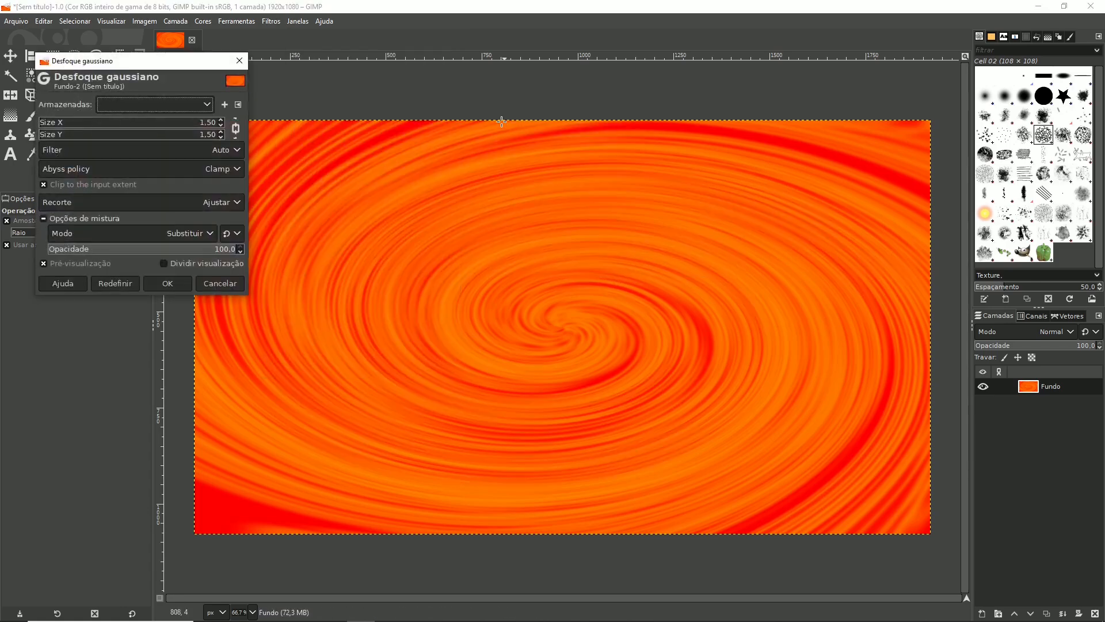
left_click(68, 125)
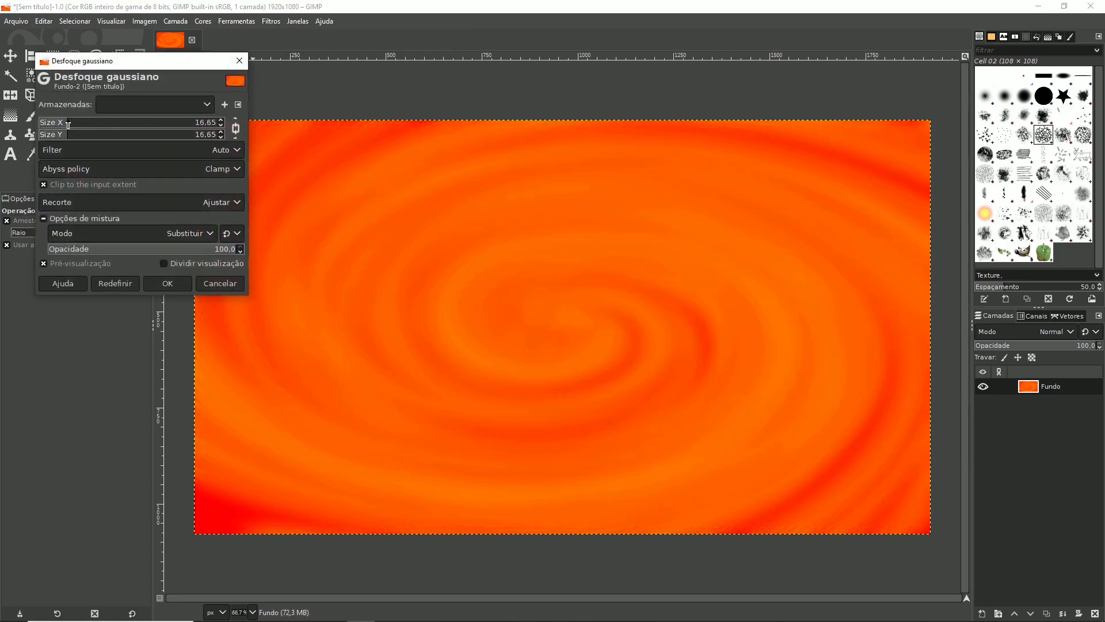
left_click(60, 125)
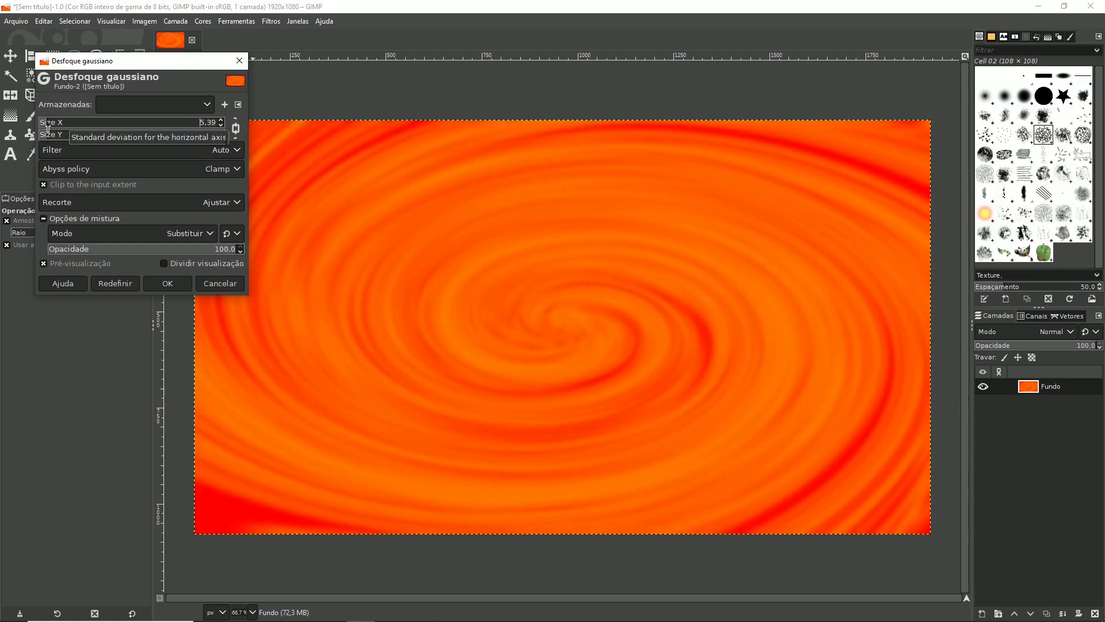
left_click(168, 283)
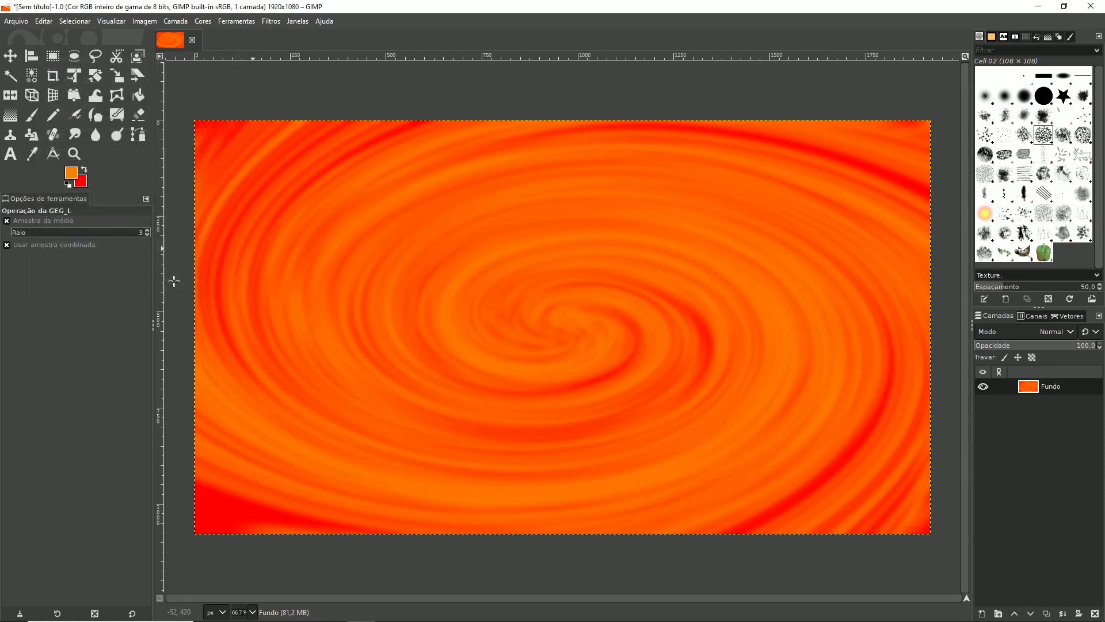
Warp the spiral into irregular swirls across the canvas with Warp Transform in Move pixels mode, size 527.50, covering the transparent top-left corner and top edge
left_click(96, 97)
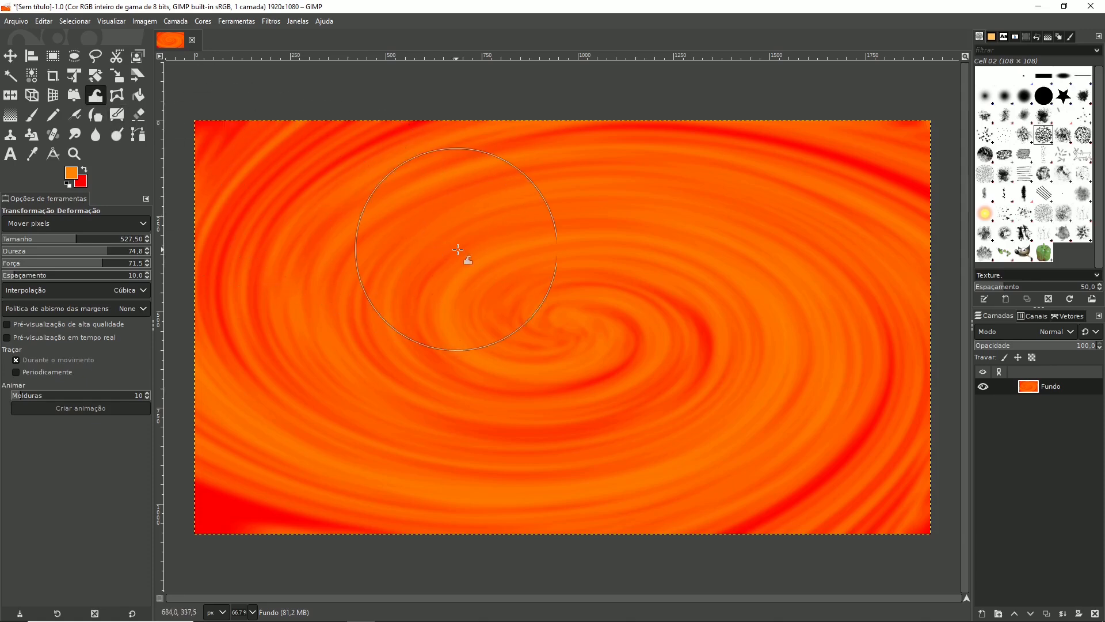
mouse_move(456, 249)
left_mouse_down()
mouse_move(372, 233)
mouse_move(373, 294)
mouse_move(465, 378)
mouse_move(668, 369)
mouse_move(546, 449)
mouse_move(368, 378)
left_mouse_up()
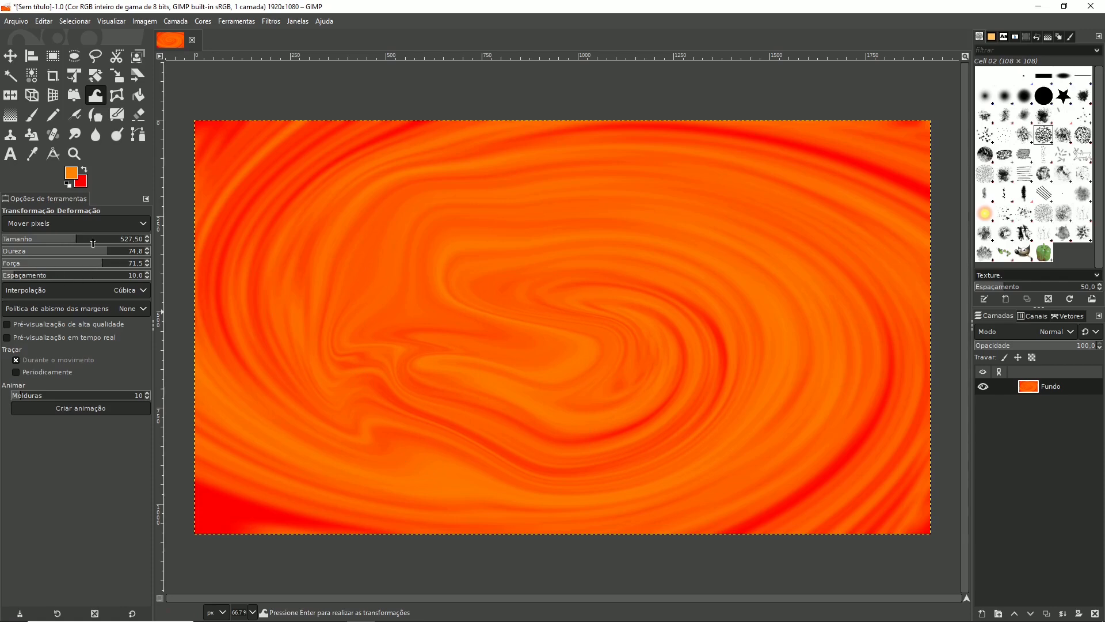
mouse_move(466, 260)
left_mouse_down()
mouse_move(568, 476)
mouse_move(750, 431)
mouse_move(622, 186)
mouse_move(666, 460)
mouse_move(776, 434)
mouse_move(869, 312)
mouse_move(638, 377)
mouse_move(681, 391)
mouse_move(438, 238)
mouse_move(310, 414)
mouse_move(409, 305)
mouse_move(392, 346)
mouse_move(426, 221)
mouse_move(239, 176)
mouse_move(174, 281)
mouse_move(202, 280)
mouse_move(217, 211)
mouse_move(205, 170)
mouse_move(244, 136)
mouse_move(211, 135)
left_mouse_up()
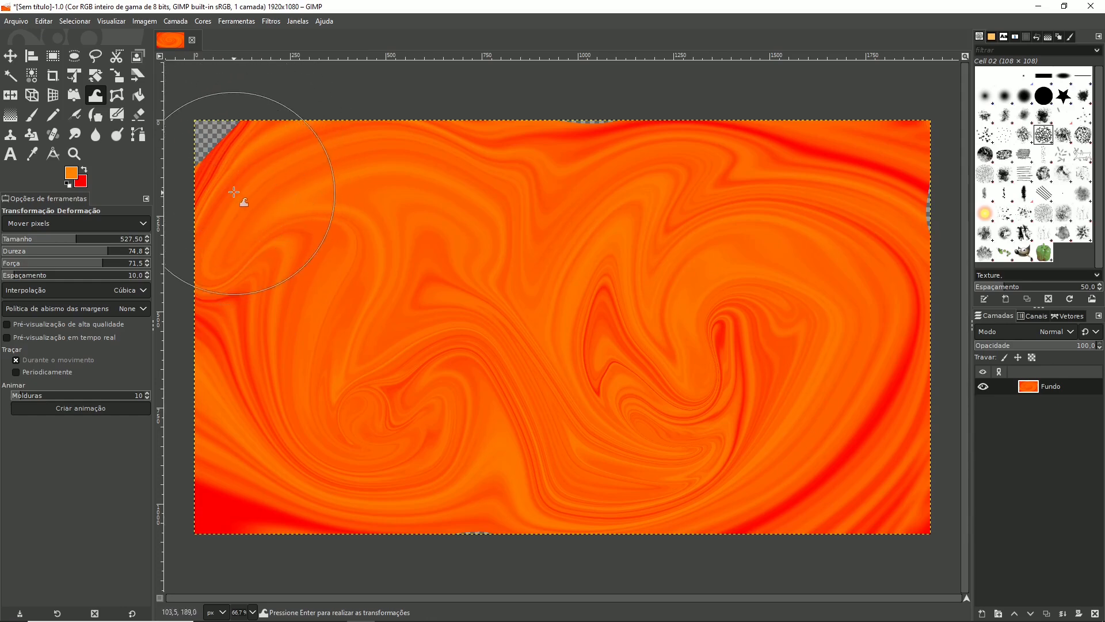
left_click_drag(240, 198, 200, 103)
left_click_drag(614, 189, 606, 137)
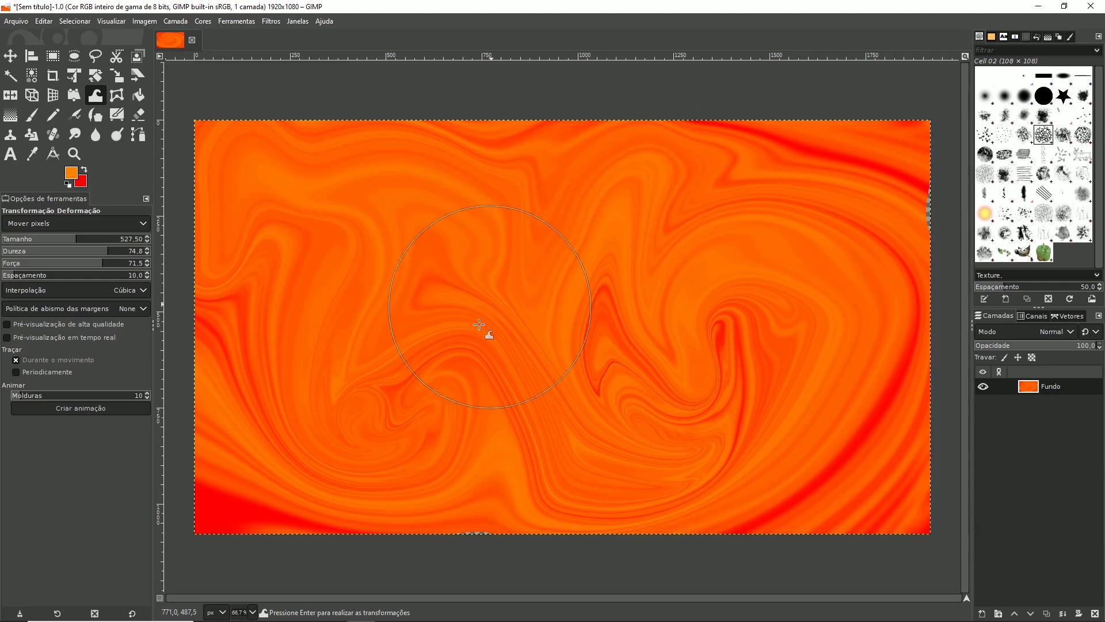
mouse_move(371, 368)
left_mouse_down()
mouse_move(462, 420)
mouse_move(407, 367)
mouse_move(369, 372)
left_mouse_up()
mouse_move(714, 244)
left_mouse_down()
mouse_move(577, 350)
mouse_move(624, 377)
left_mouse_up()
mouse_move(835, 413)
left_mouse_down()
mouse_move(827, 468)
mouse_move(841, 500)
mouse_move(885, 518)
mouse_move(861, 465)
mouse_move(796, 457)
mouse_move(880, 562)
mouse_move(951, 439)
mouse_move(899, 389)
mouse_move(955, 387)
left_mouse_up()
left_click_drag(828, 338, 943, 355)
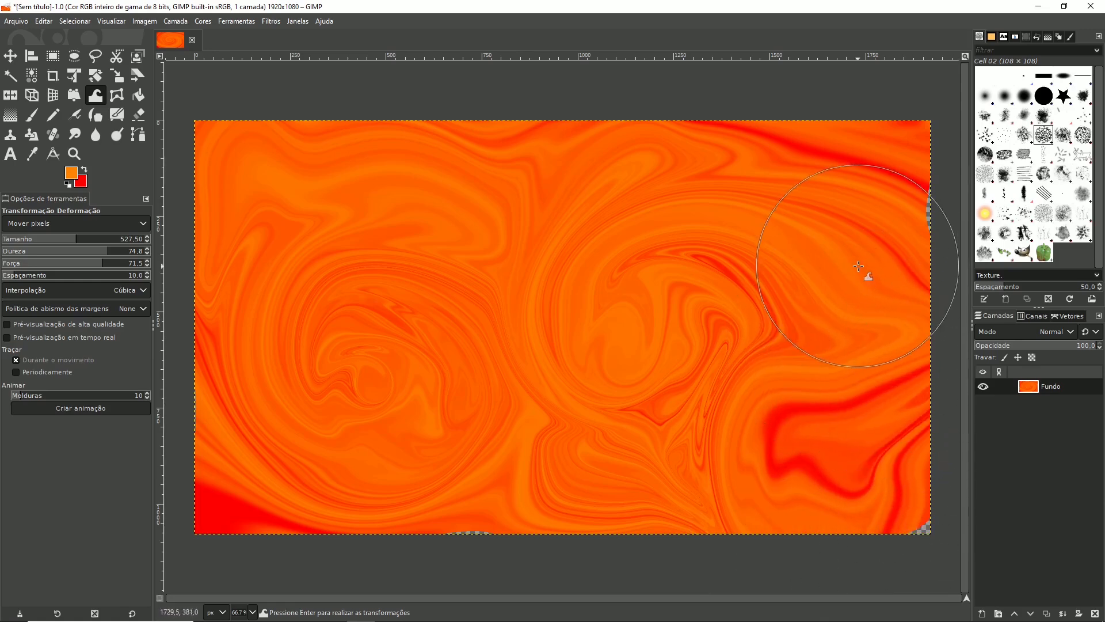
Push pixels outward over the transparent gaps along the right edge and bottom-right corner, and bend more swirls into both halves of the canvas
left_click_drag(860, 268, 945, 205)
left_click_drag(895, 513, 958, 554)
mouse_move(388, 447)
left_mouse_down()
mouse_move(243, 497)
mouse_move(316, 572)
left_mouse_up()
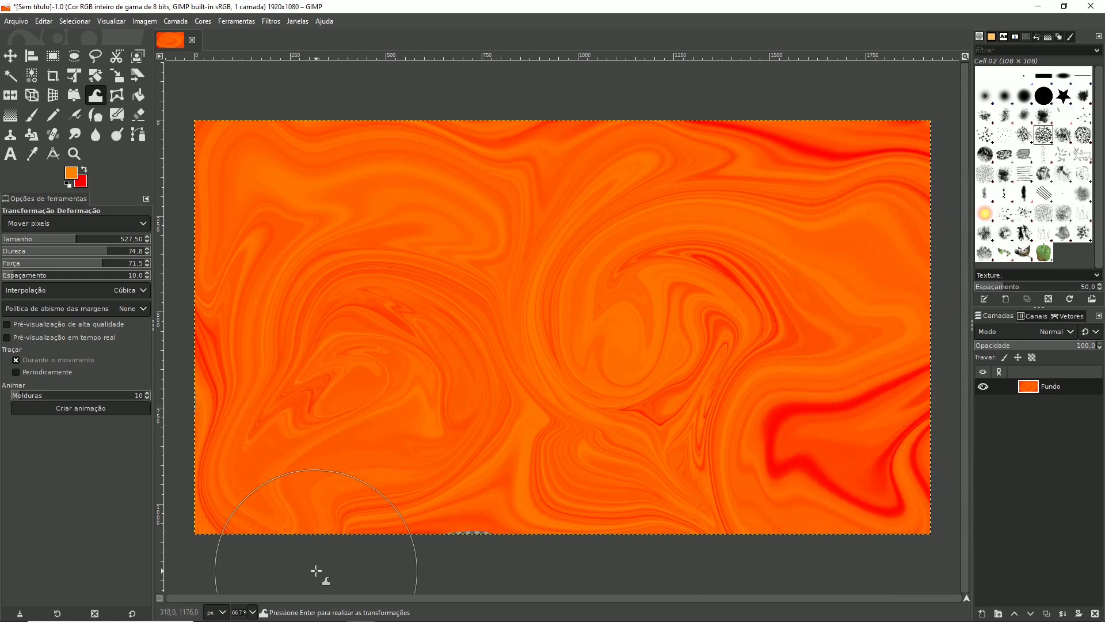
mouse_move(693, 313)
left_mouse_down()
mouse_move(788, 167)
mouse_move(637, 188)
left_mouse_up()
mouse_move(412, 226)
left_mouse_down()
mouse_move(349, 309)
mouse_move(412, 380)
mouse_move(342, 171)
left_mouse_up()
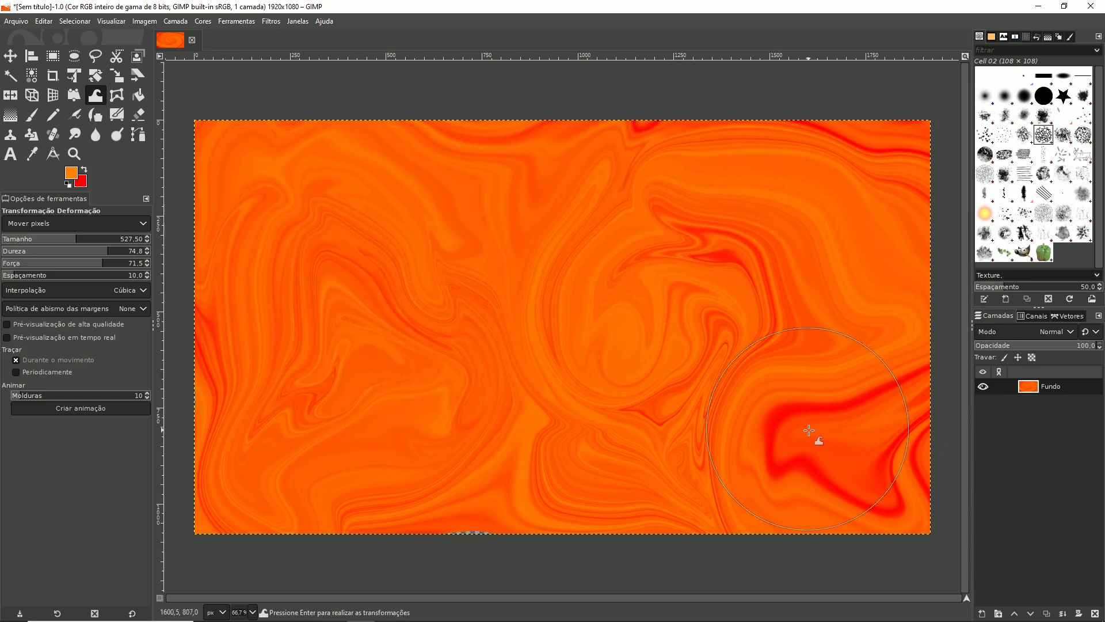
mouse_move(839, 395)
left_mouse_down()
mouse_move(885, 453)
mouse_move(903, 445)
mouse_move(798, 362)
mouse_move(777, 543)
mouse_move(930, 467)
mouse_move(854, 319)
mouse_move(845, 257)
mouse_move(870, 399)
mouse_move(693, 365)
mouse_move(859, 384)
mouse_move(690, 226)
mouse_move(786, 208)
mouse_move(822, 185)
left_mouse_up()
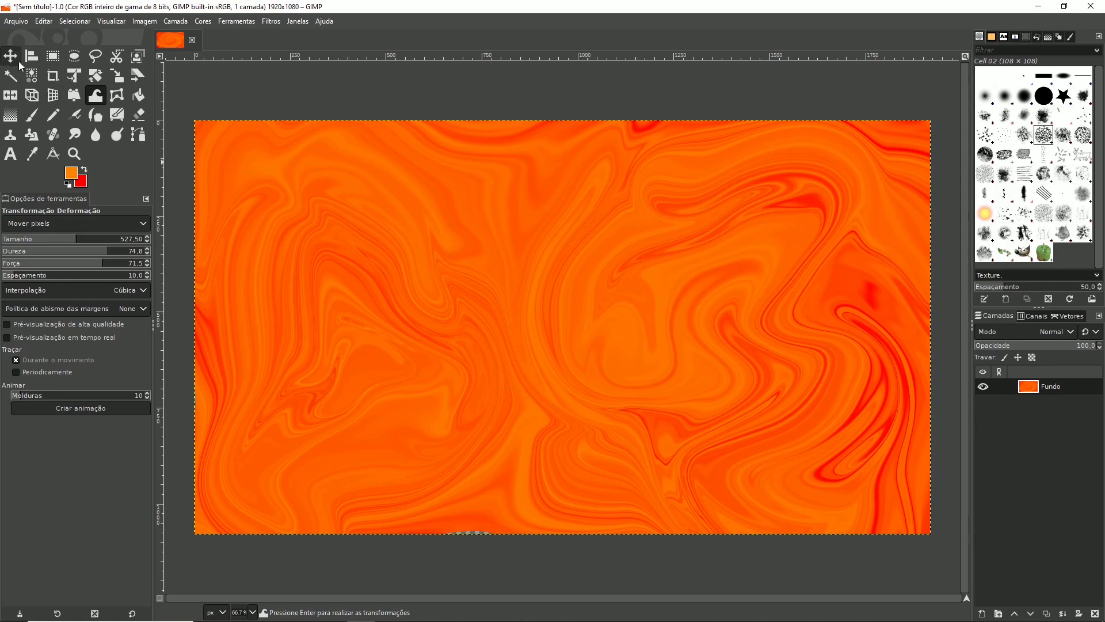
Apply a light Gaussian blur to the warped layer with the linked Size X and Size Y at 2.81
left_click(271, 21)
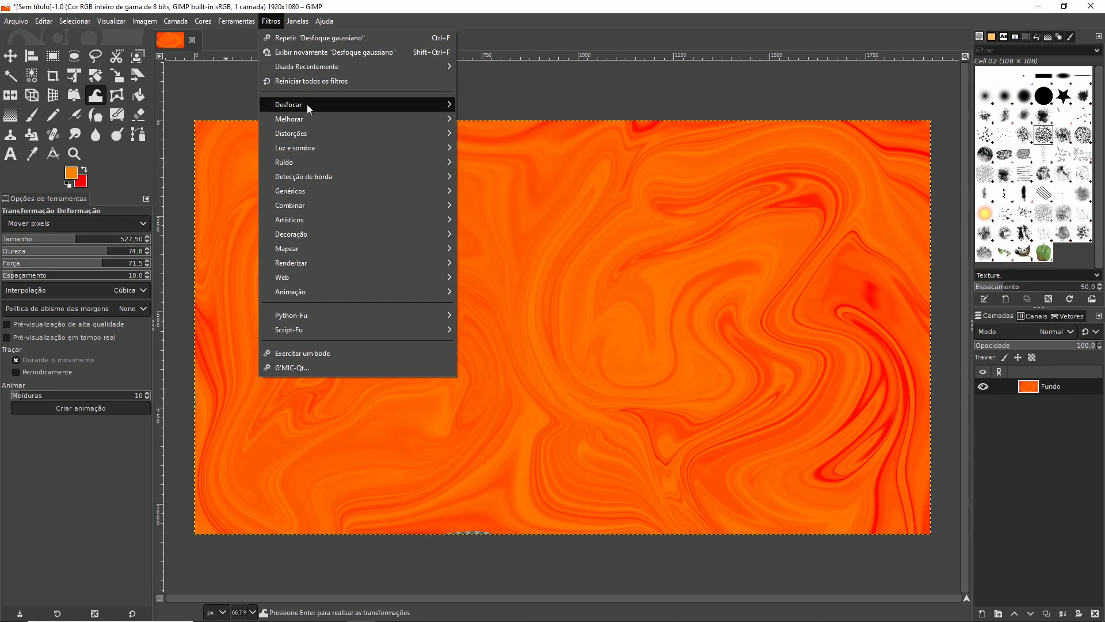
mouse_move(306, 105)
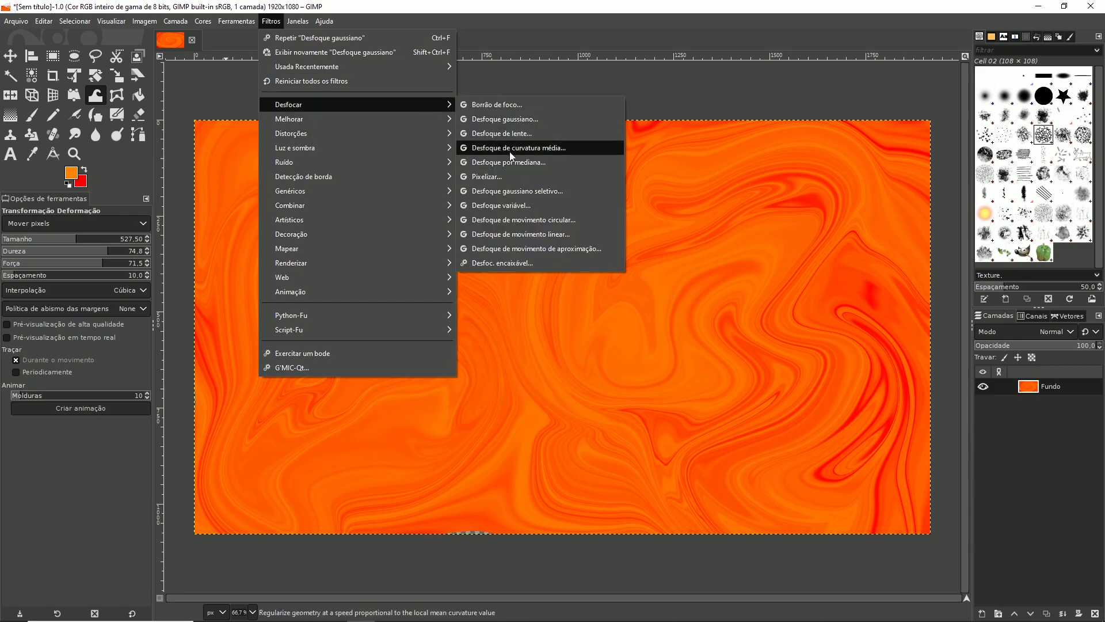
left_click(510, 122)
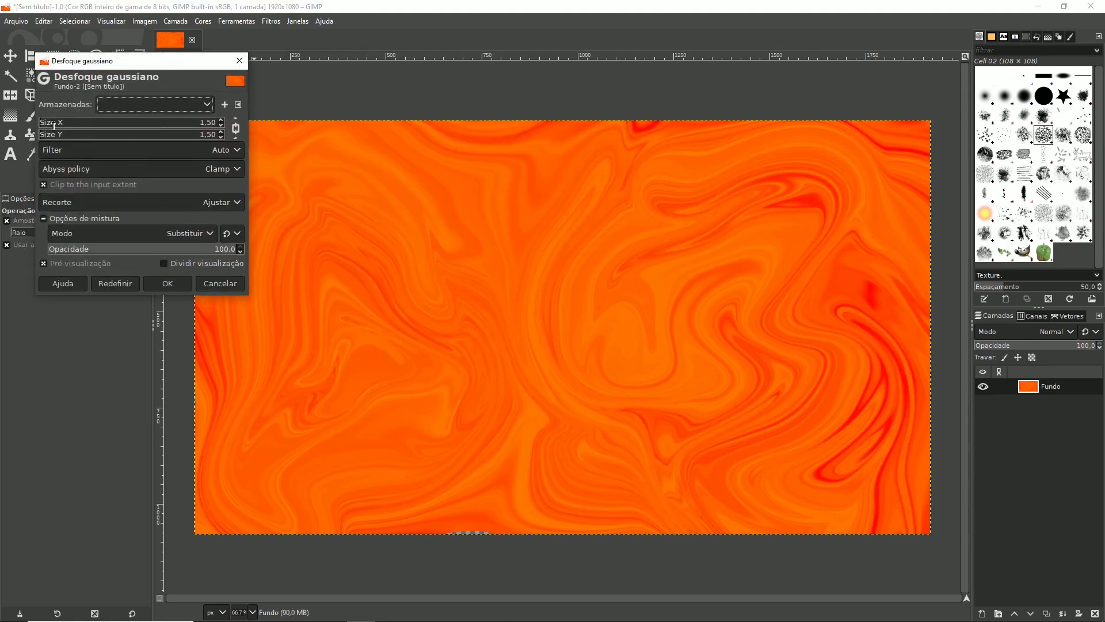
left_click_drag(53, 125, 48, 125)
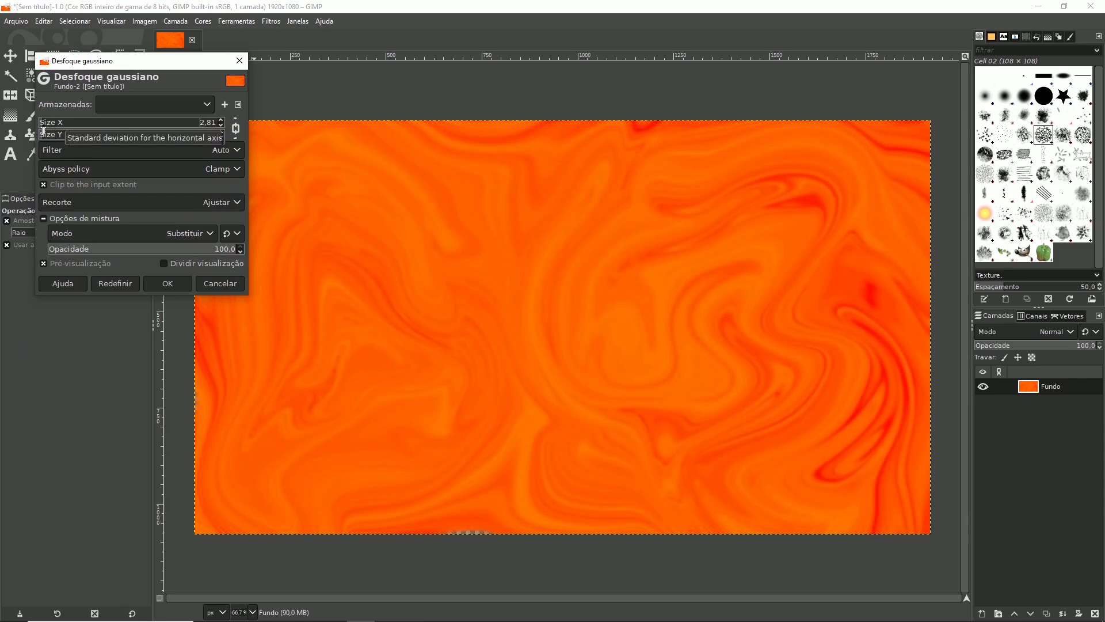
left_click(186, 285)
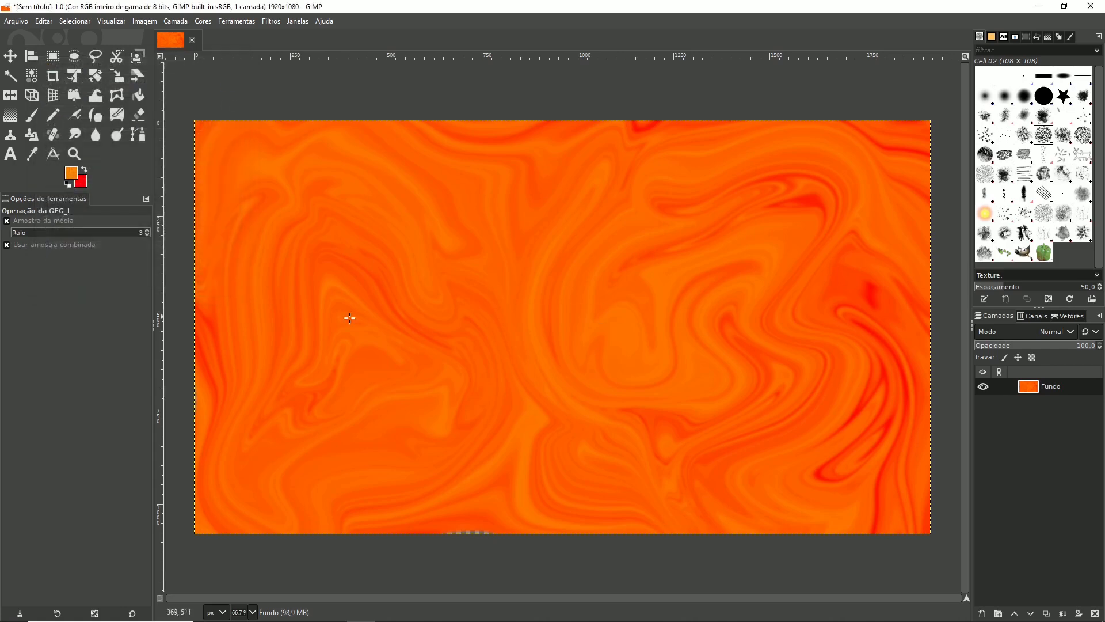
Warp the blurred texture again with long flowing strokes over the whole canvas, closing the gap at the bottom edge, and commit the deformation
left_click(95, 95)
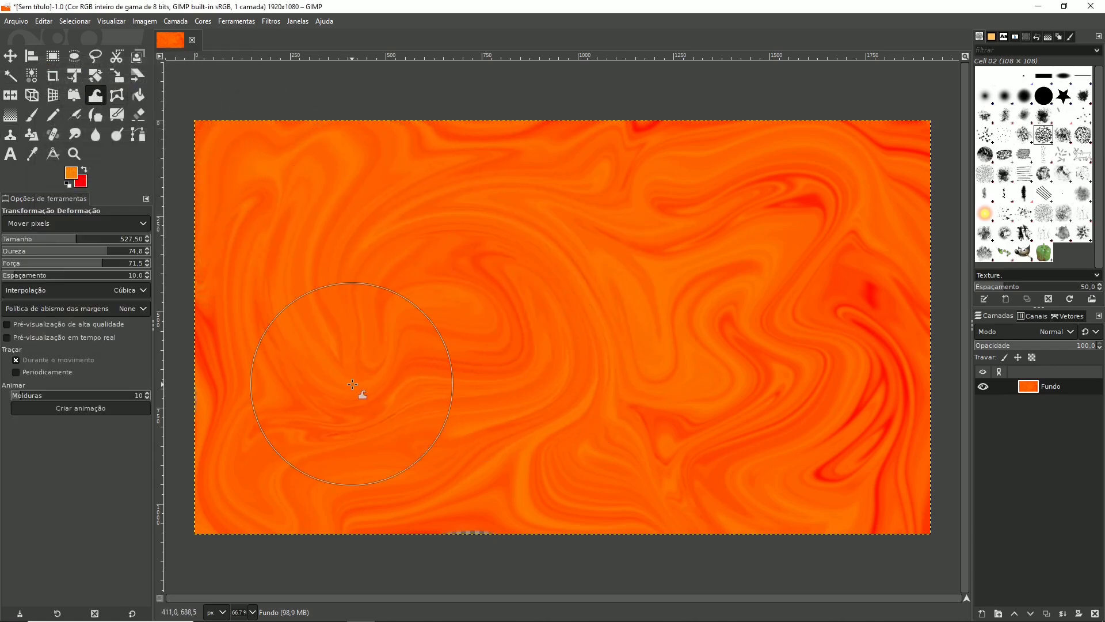
mouse_move(361, 390)
left_mouse_down()
mouse_move(710, 312)
mouse_move(534, 418)
mouse_move(809, 334)
mouse_move(833, 396)
mouse_move(831, 298)
mouse_move(586, 227)
mouse_move(594, 380)
mouse_move(547, 217)
mouse_move(332, 309)
mouse_move(468, 334)
mouse_move(446, 328)
mouse_move(358, 227)
mouse_move(412, 448)
mouse_move(480, 398)
mouse_move(853, 470)
mouse_move(853, 439)
mouse_move(696, 213)
mouse_move(539, 460)
mouse_move(715, 396)
mouse_move(725, 215)
mouse_move(794, 386)
mouse_move(849, 387)
mouse_move(892, 248)
mouse_move(929, 233)
mouse_move(867, 396)
mouse_move(861, 494)
mouse_move(805, 427)
mouse_move(688, 466)
mouse_move(416, 335)
mouse_move(257, 373)
mouse_move(201, 448)
mouse_move(368, 391)
mouse_move(540, 173)
mouse_move(394, 141)
mouse_move(513, 296)
mouse_move(610, 355)
mouse_move(542, 234)
mouse_move(583, 344)
mouse_move(689, 285)
mouse_move(562, 240)
mouse_move(468, 348)
mouse_move(553, 282)
mouse_move(389, 295)
mouse_move(414, 322)
mouse_move(651, 292)
mouse_move(439, 263)
mouse_move(448, 348)
mouse_move(586, 308)
mouse_move(443, 236)
mouse_move(528, 320)
mouse_move(648, 398)
mouse_move(793, 354)
mouse_move(678, 429)
mouse_move(757, 378)
mouse_move(796, 374)
mouse_move(709, 282)
mouse_move(639, 355)
mouse_move(592, 348)
mouse_move(477, 280)
mouse_move(344, 382)
mouse_move(395, 415)
mouse_move(361, 440)
mouse_move(446, 366)
mouse_move(447, 281)
mouse_move(484, 387)
mouse_move(337, 293)
mouse_move(309, 331)
mouse_move(632, 285)
mouse_move(653, 267)
mouse_move(630, 211)
mouse_move(659, 321)
mouse_move(479, 401)
mouse_move(460, 457)
mouse_move(723, 506)
mouse_move(913, 390)
mouse_move(866, 504)
mouse_move(812, 227)
left_mouse_up()
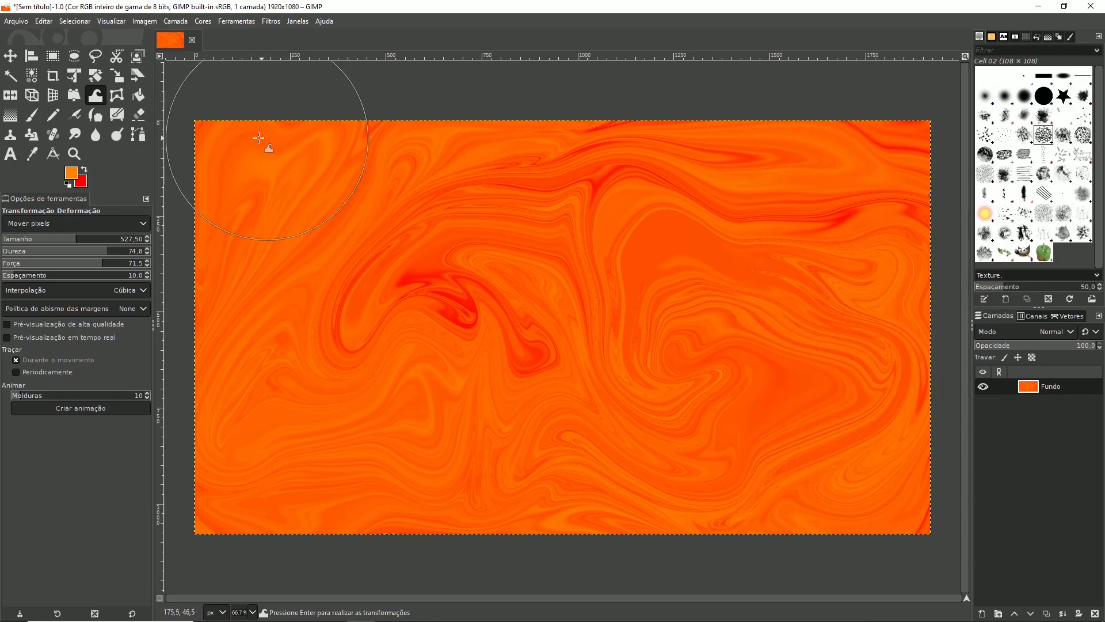
left_click(4, 58)
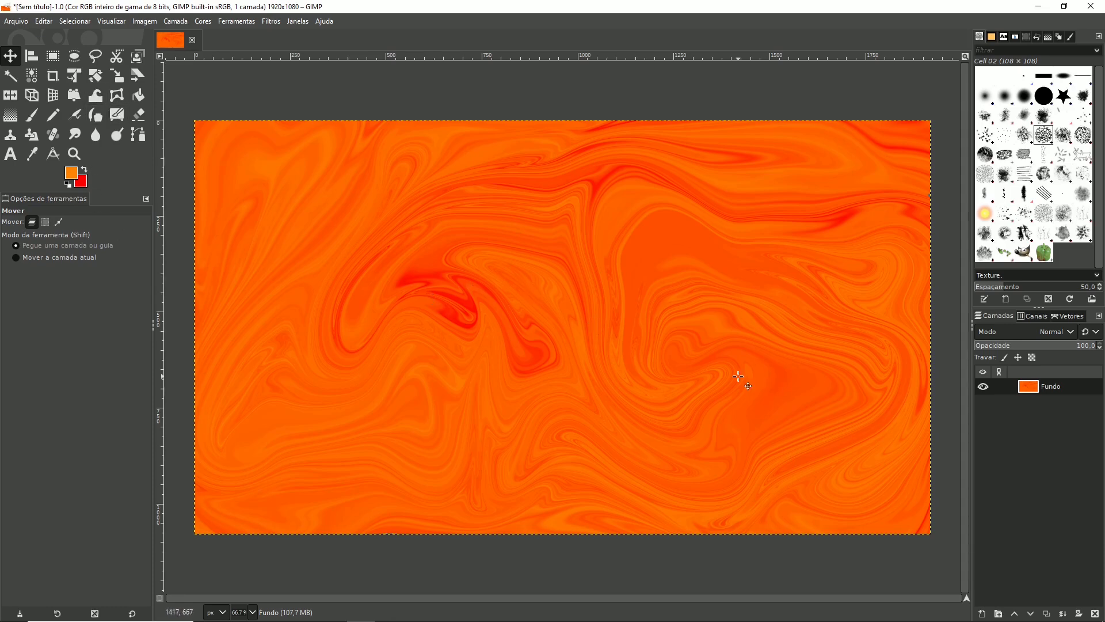
Boost the texture's contrast with Levels on the Value channel, setting input black to 15, gamma to 0.53 and white to 135
left_click(206, 23)
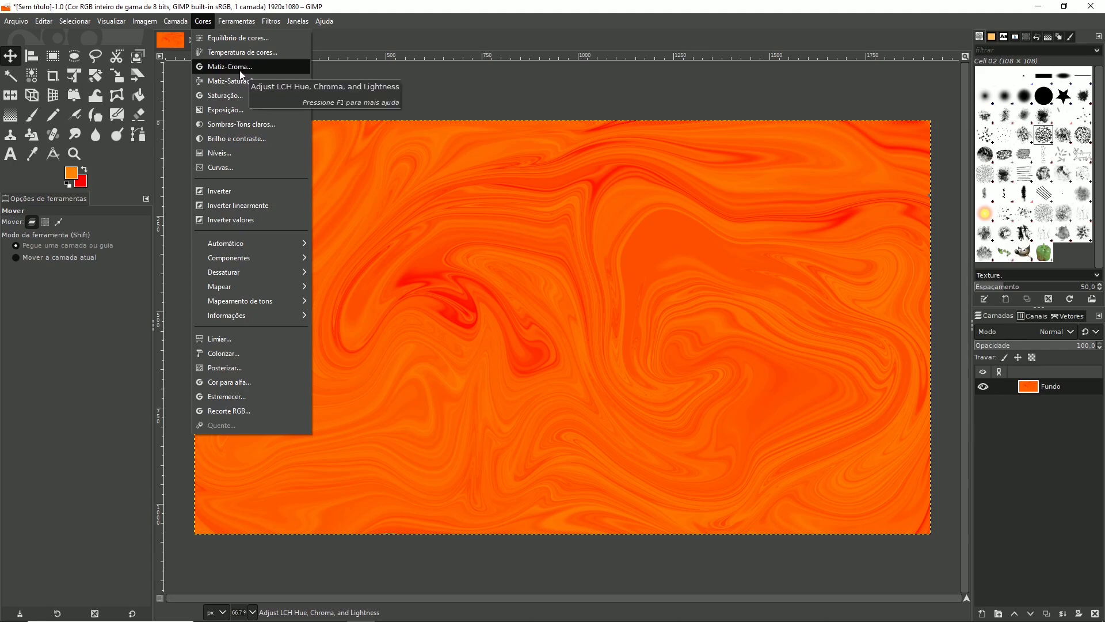
left_click(227, 154)
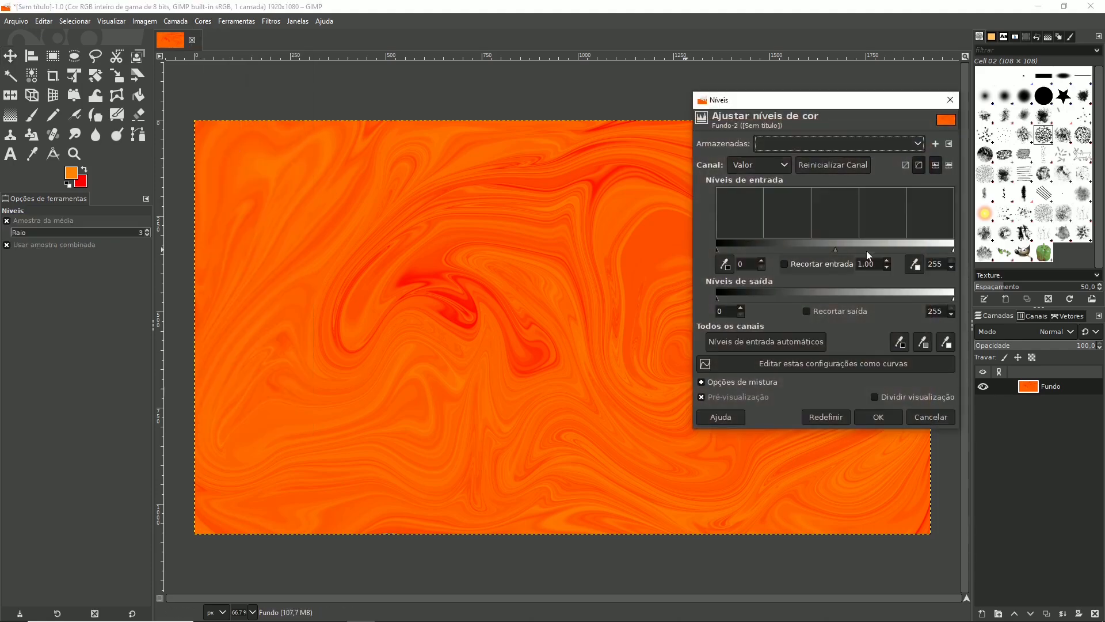
left_click_drag(932, 251, 894, 250)
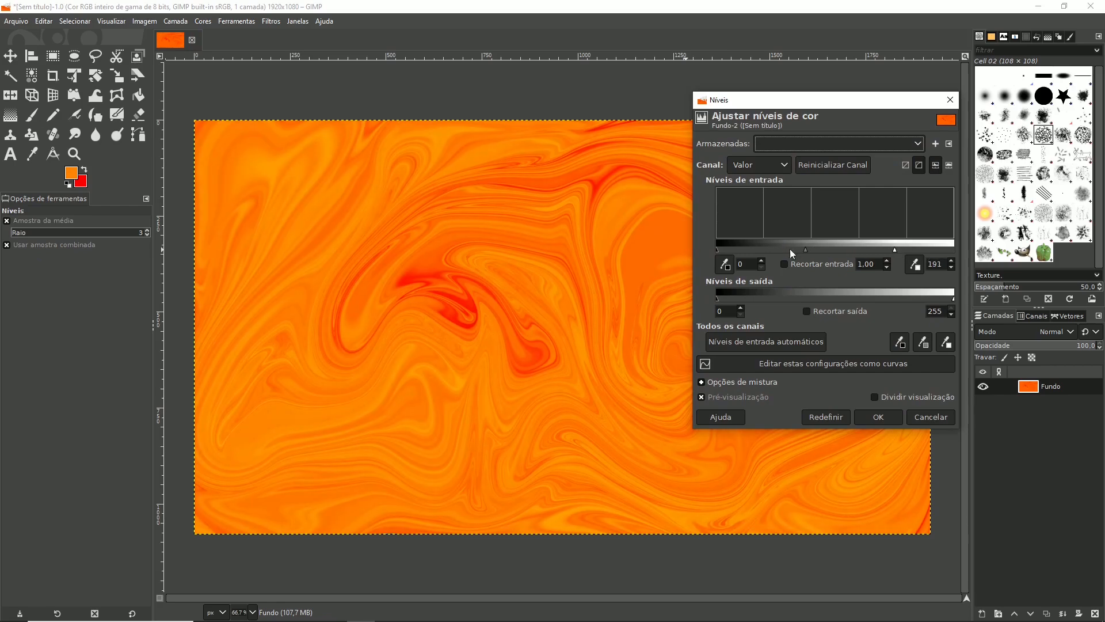
left_click_drag(718, 249, 732, 250)
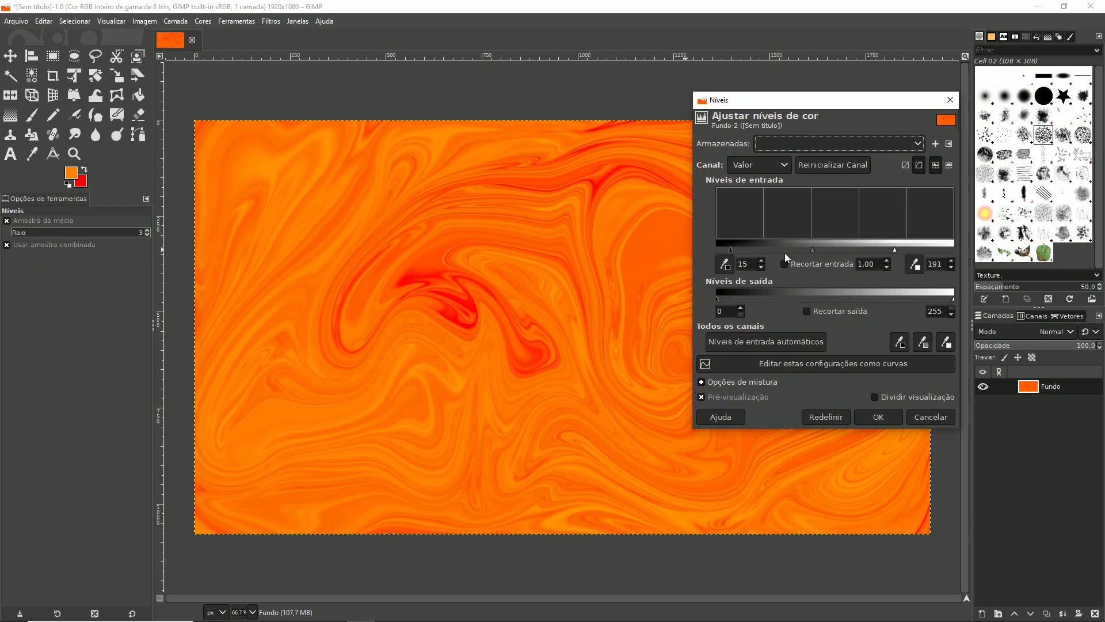
left_click_drag(894, 252, 870, 253)
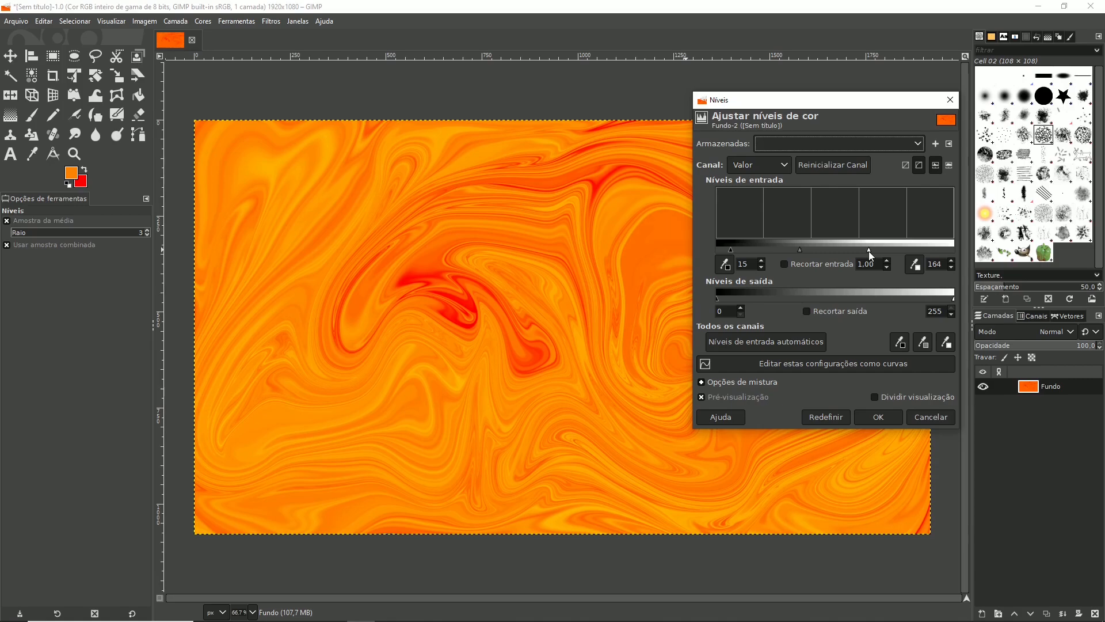
mouse_move(800, 251)
left_mouse_down()
mouse_move(782, 251)
mouse_move(852, 249)
mouse_move(795, 252)
mouse_move(806, 247)
left_mouse_up()
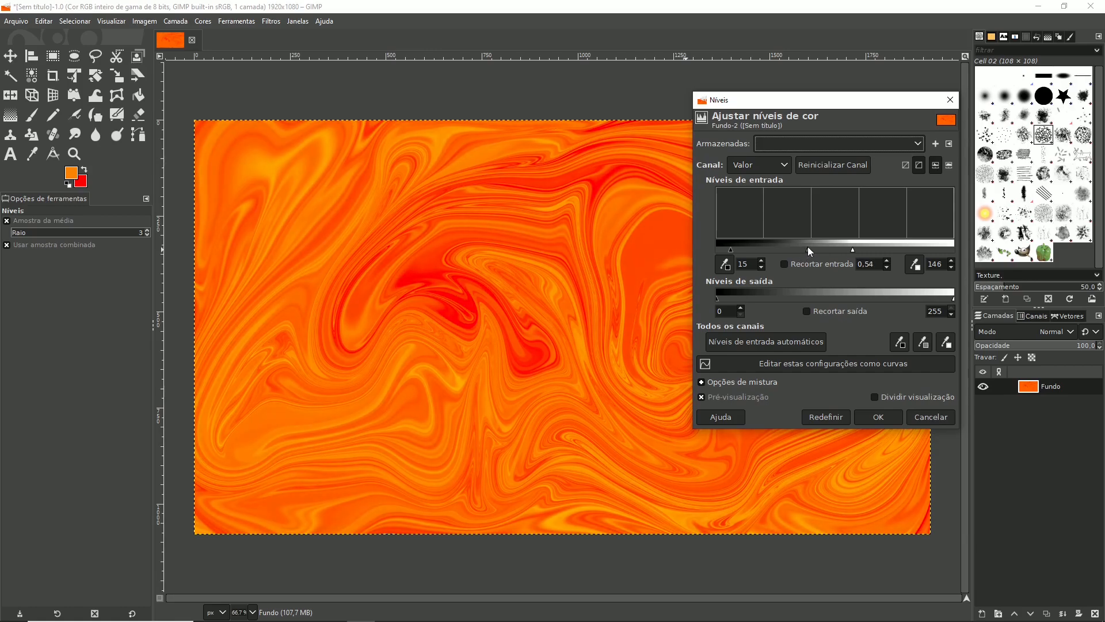
left_click_drag(807, 246, 842, 251)
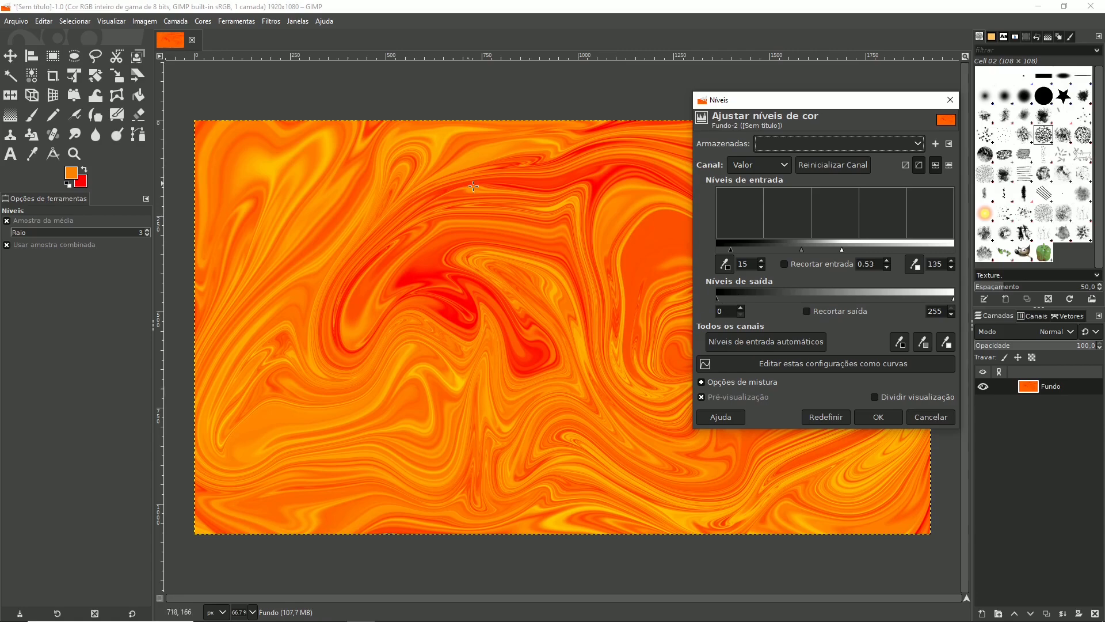
left_click(887, 417)
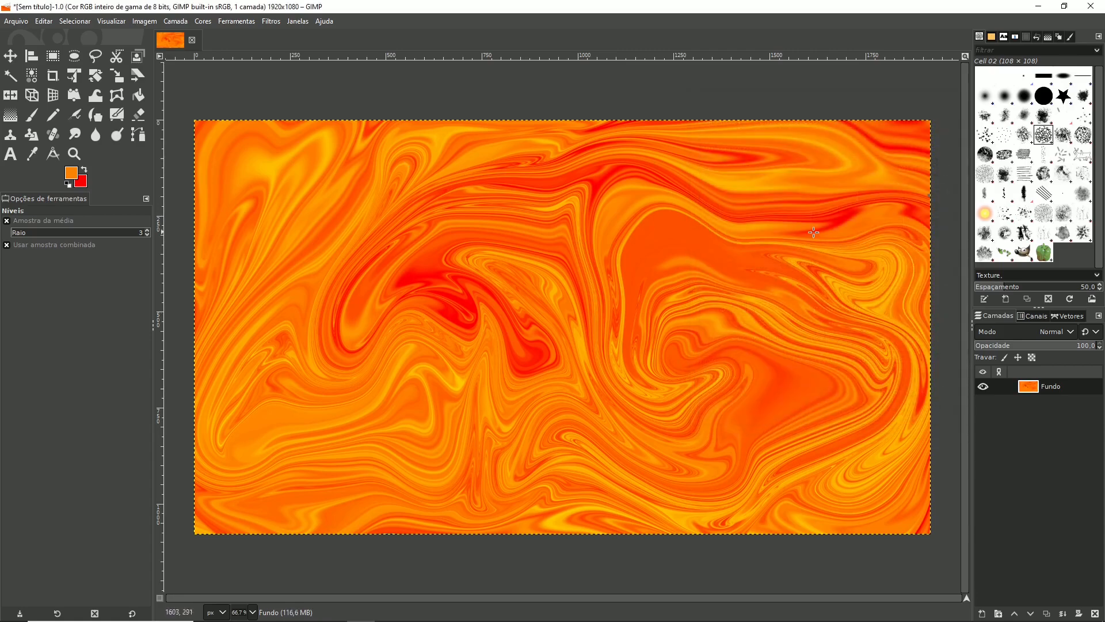
Open Curves and bend the red channel downward, with a midpoint at input 170, output 71 and the upper end at input 232, output 255
left_click(206, 22)
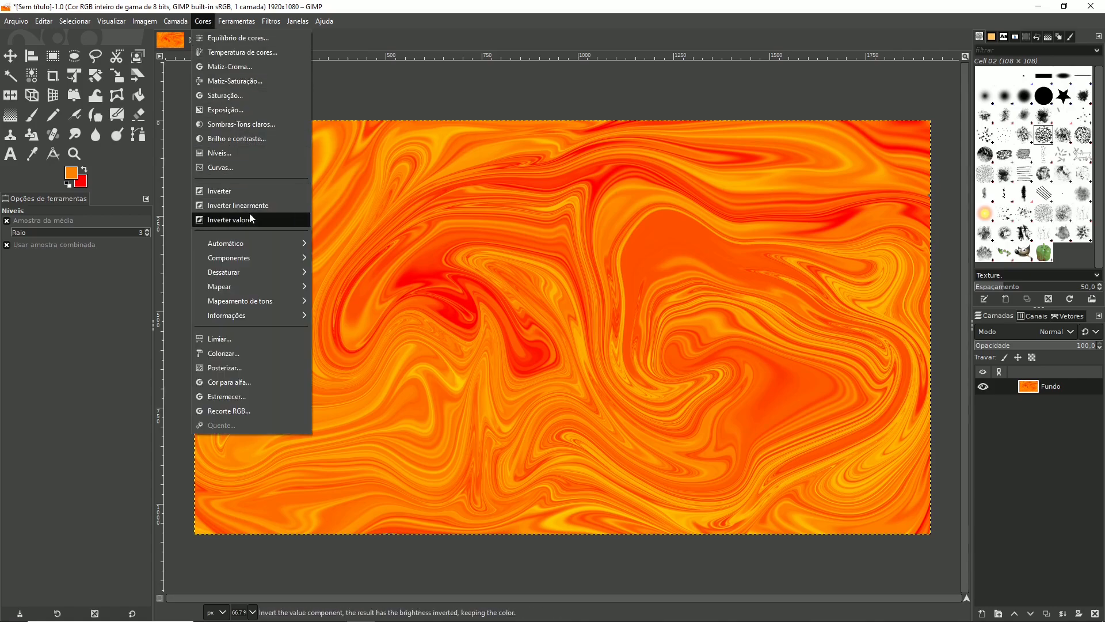
left_click(221, 168)
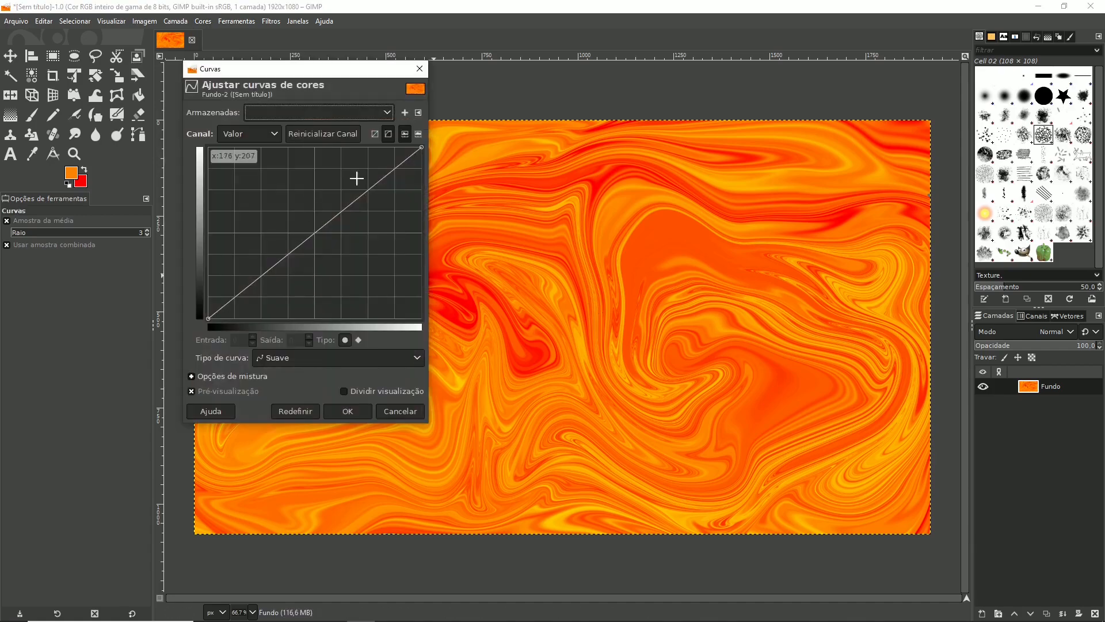
left_click(261, 134)
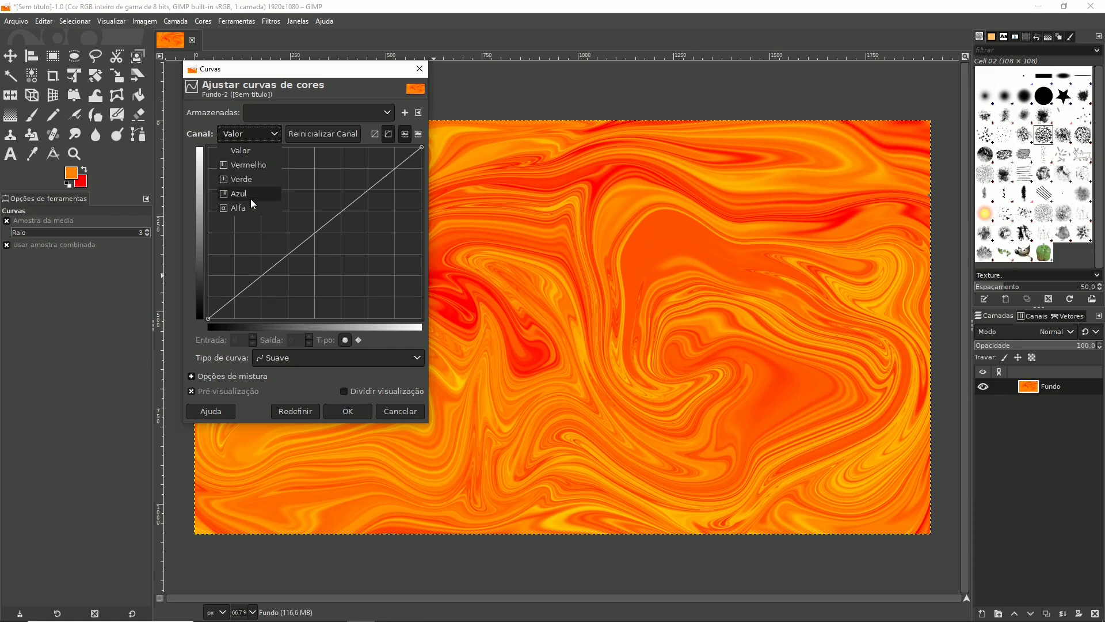
left_click(249, 168)
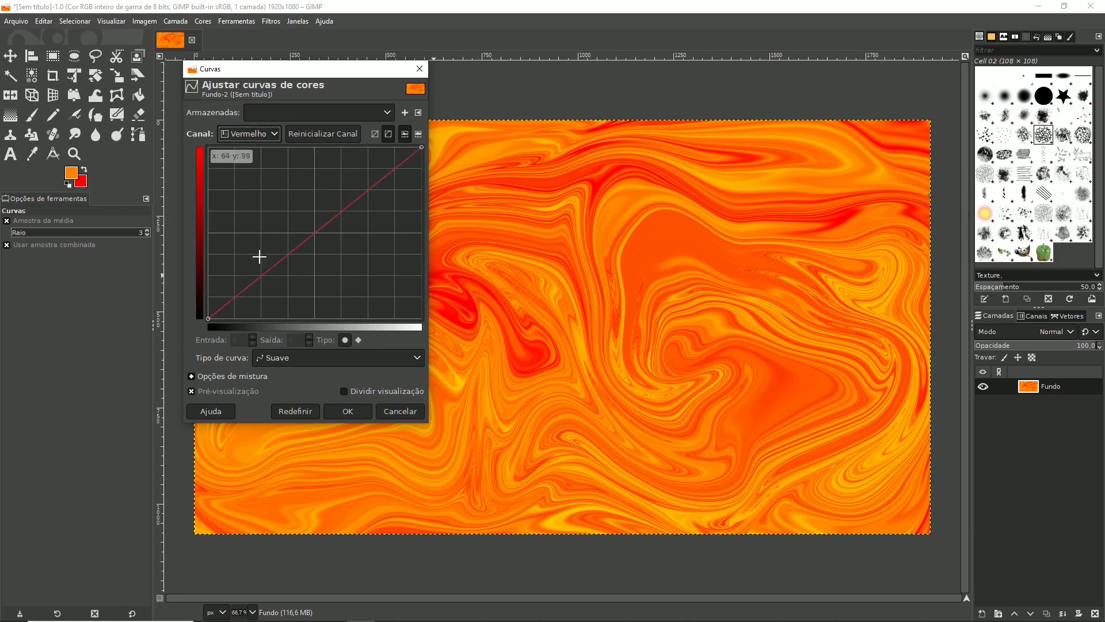
mouse_move(209, 319)
left_mouse_down()
mouse_move(197, 300)
mouse_move(197, 318)
left_mouse_up()
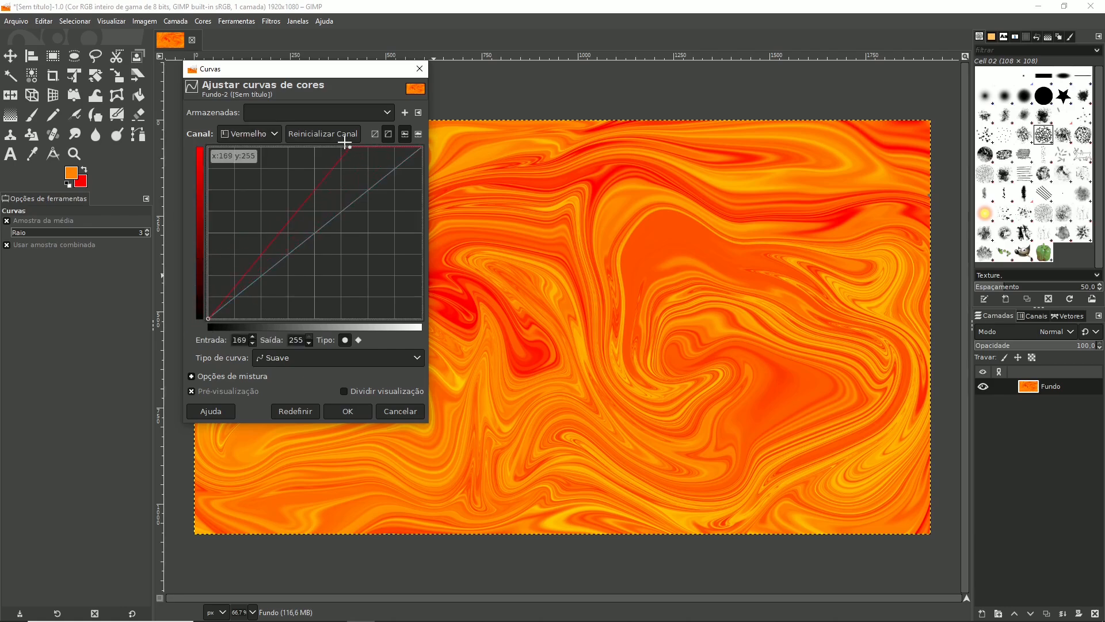
mouse_move(422, 148)
left_mouse_down()
mouse_move(426, 173)
mouse_move(431, 161)
left_mouse_up()
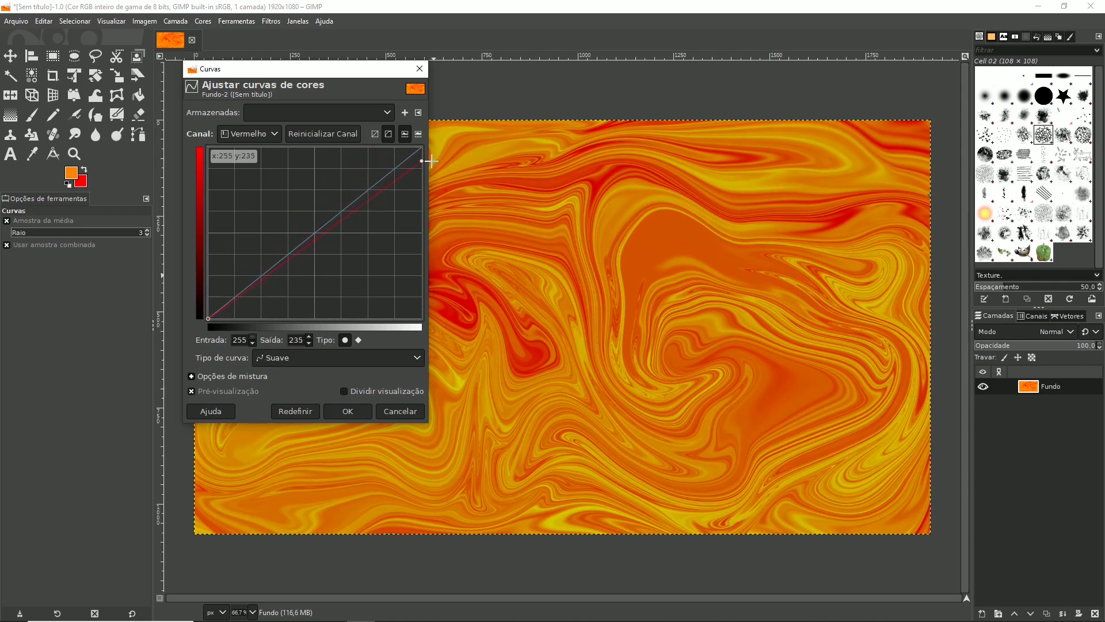
left_click_drag(334, 218, 359, 259)
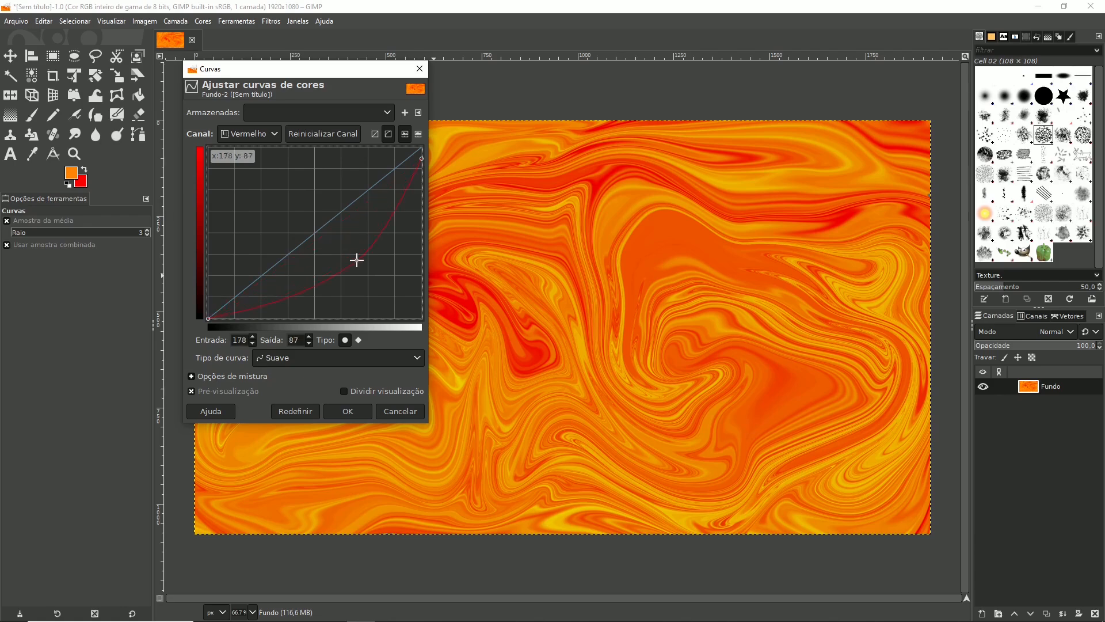
left_click_drag(421, 160, 401, 130)
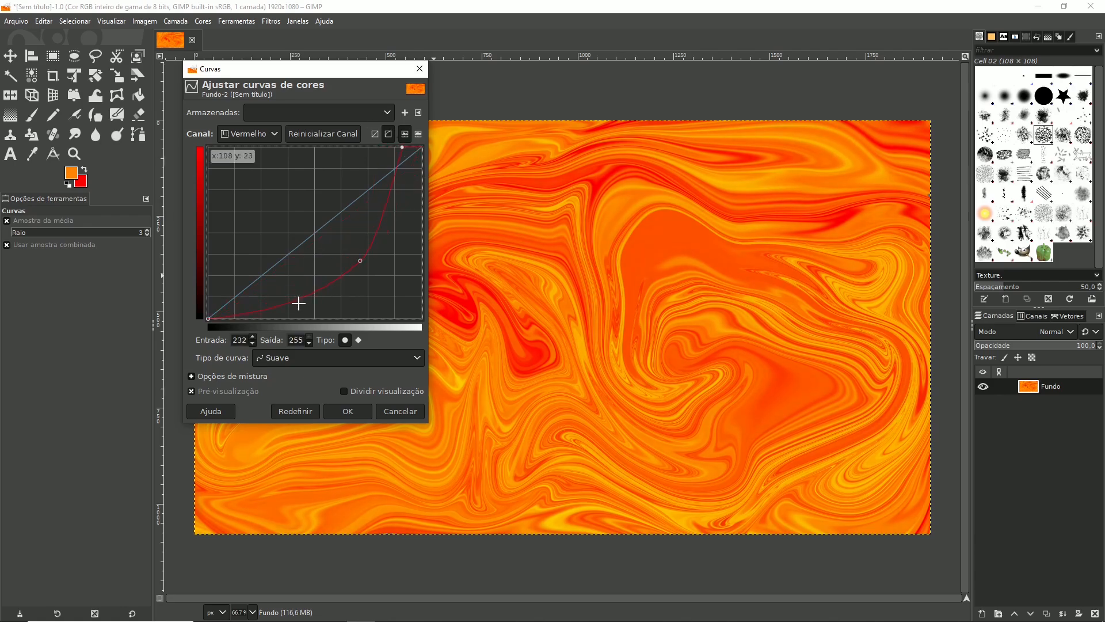
mouse_move(360, 261)
left_mouse_down()
mouse_move(380, 288)
mouse_move(350, 271)
left_mouse_up()
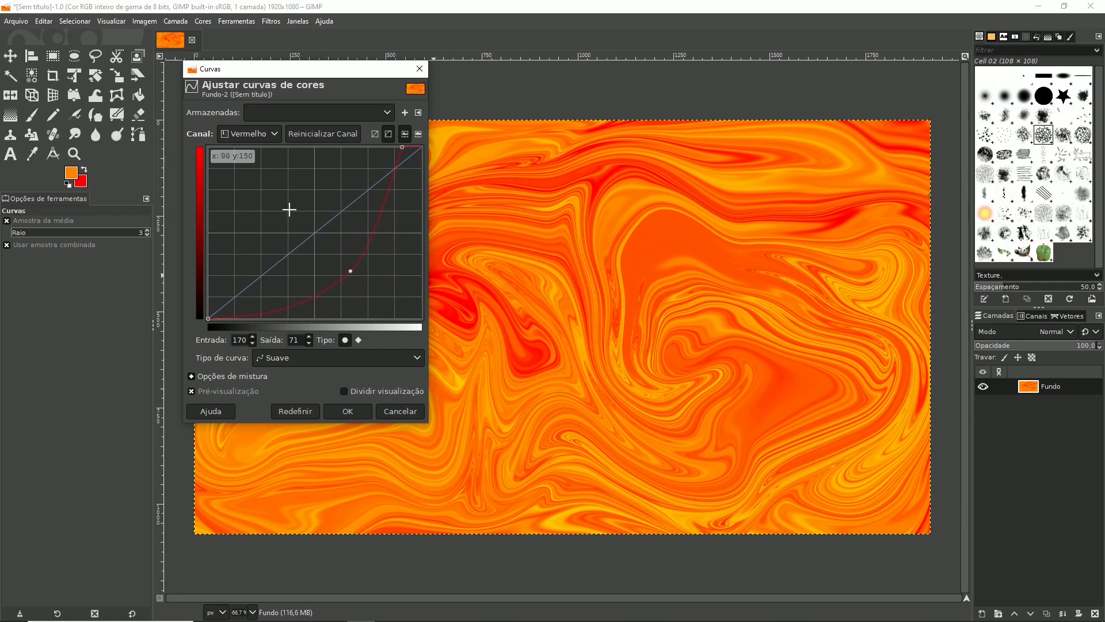
Shape the blue channel curve with points at input 49, output 0; input 123, output 107; and input 255, output 118
left_click(258, 135)
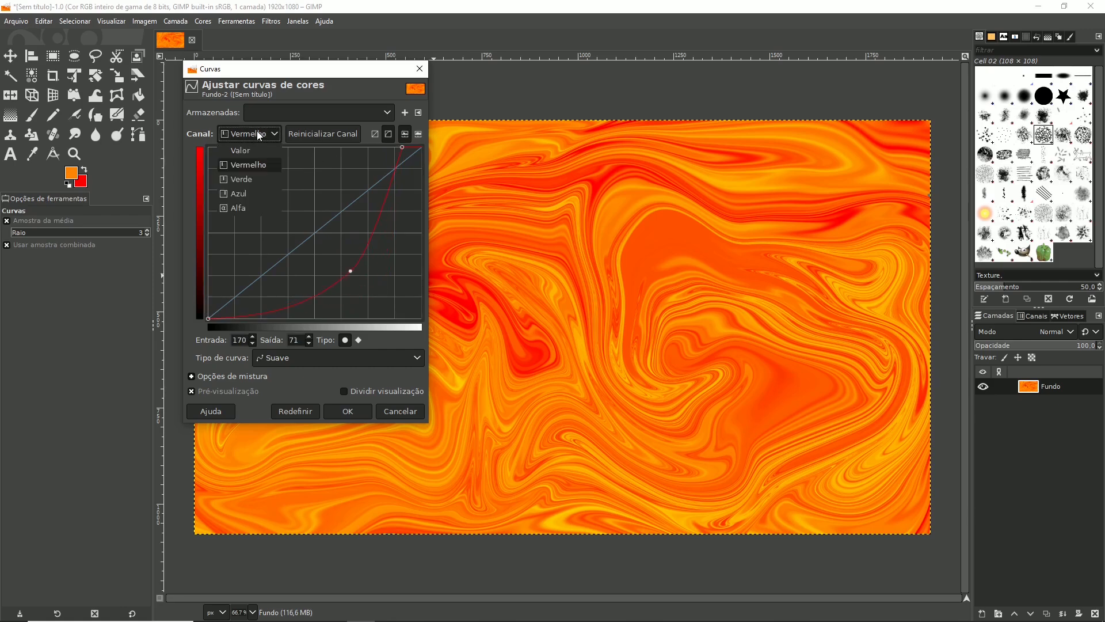
left_click(258, 198)
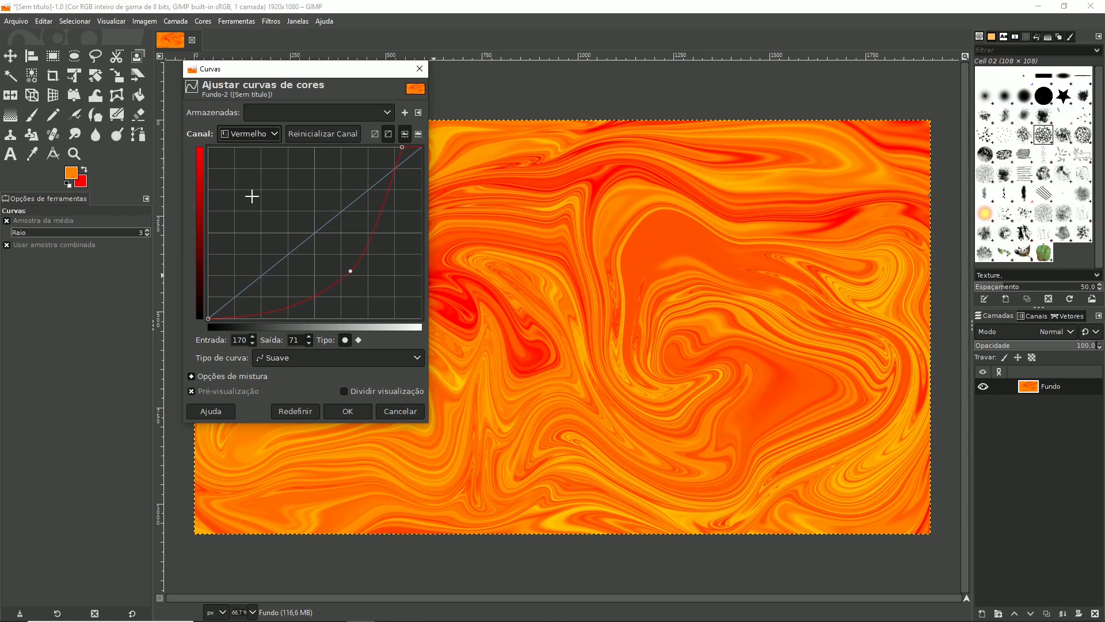
left_click(306, 242)
left_click_drag(305, 242, 312, 247)
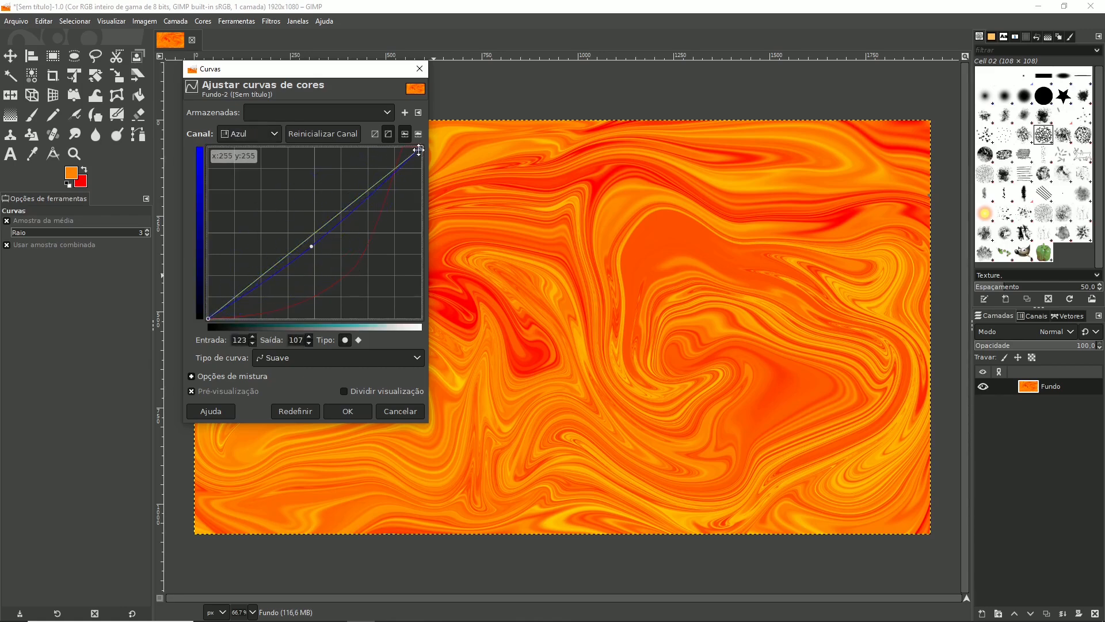
left_click_drag(416, 148, 423, 240)
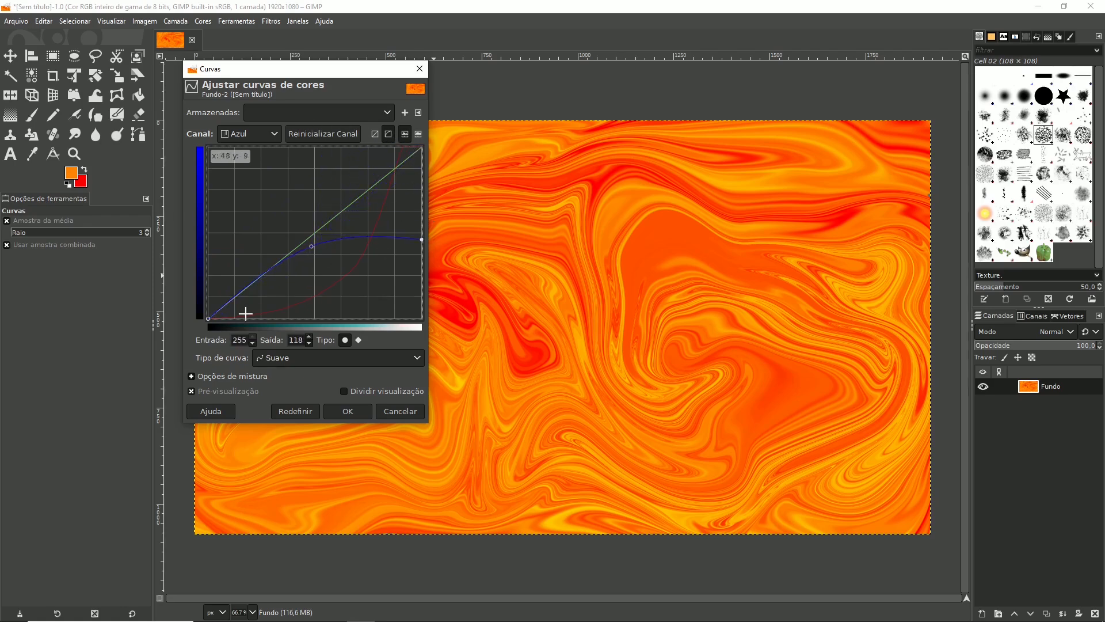
left_click_drag(212, 318, 248, 324)
Steepen the green curve with its lower end moved slightly inward, a midpoint at 106, 95 and upper end at 199, 255, and apply the curves
left_click(266, 133)
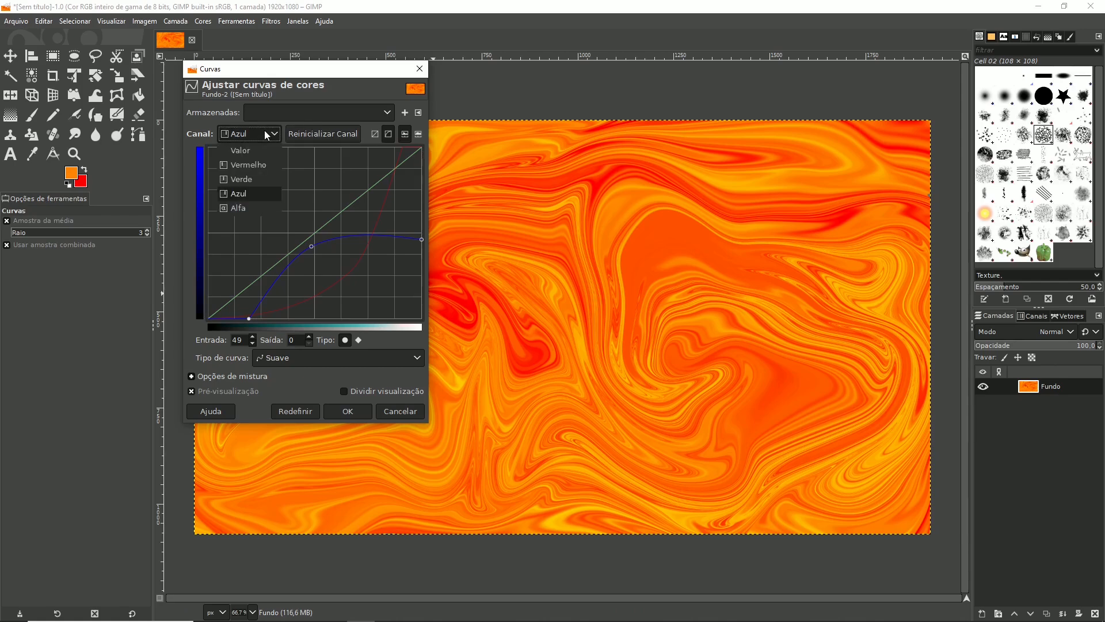
left_click(250, 179)
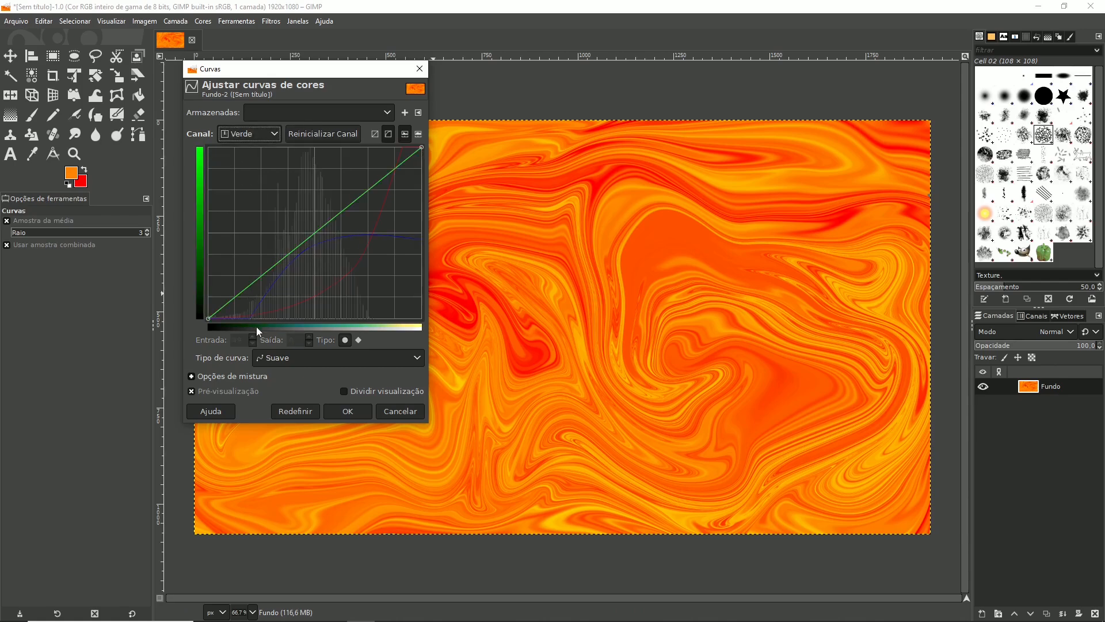
mouse_move(213, 317)
left_mouse_down()
mouse_move(254, 327)
mouse_move(222, 320)
left_mouse_up()
left_click_drag(422, 148, 375, 132)
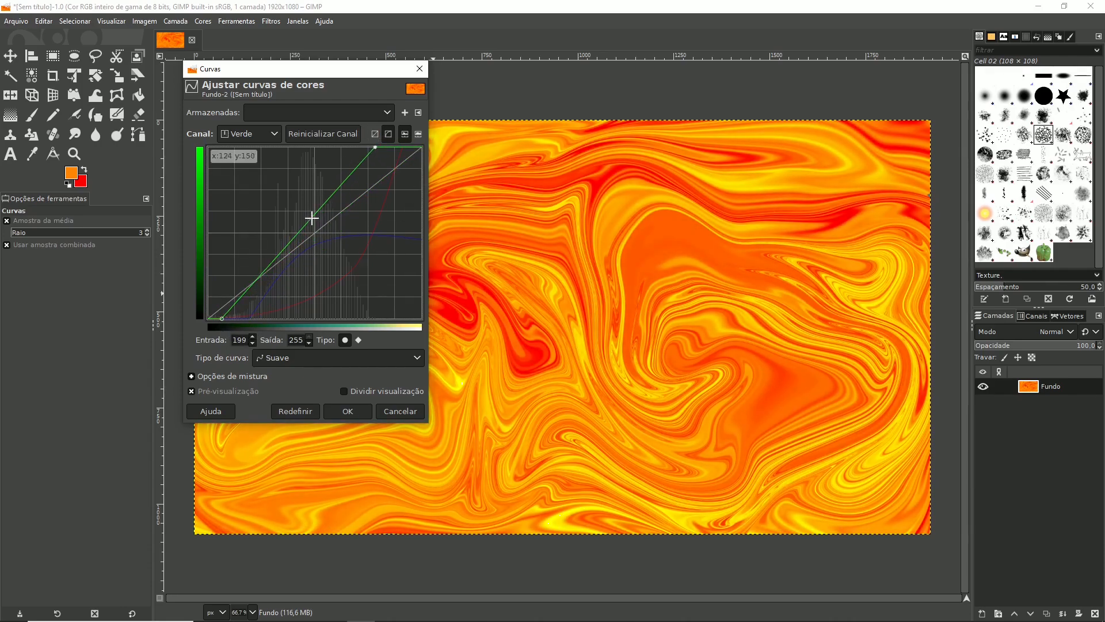
left_click_drag(222, 316, 233, 314)
left_click_drag(284, 252, 297, 255)
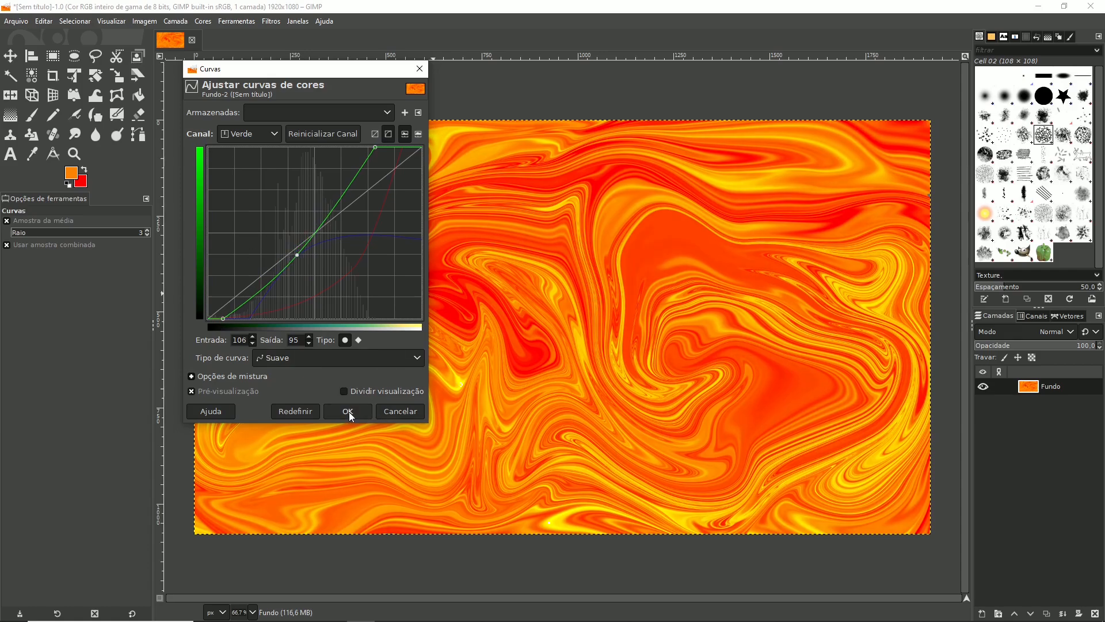
left_click(348, 412)
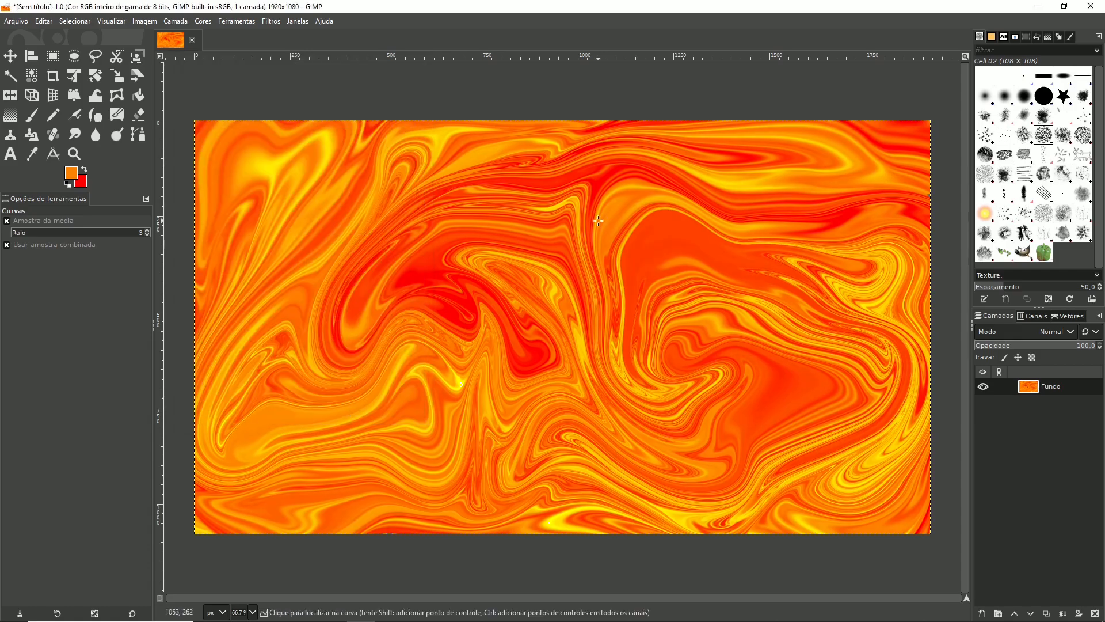